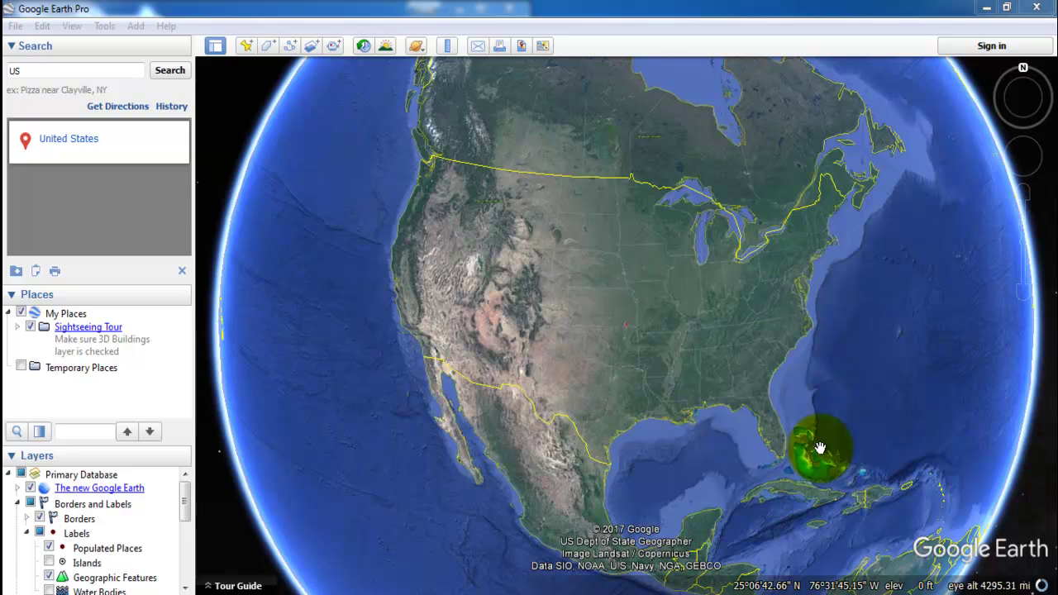
Switch between the workbook, converter page and Google Earth, leaving Google Earth at full size
click(193, 590)
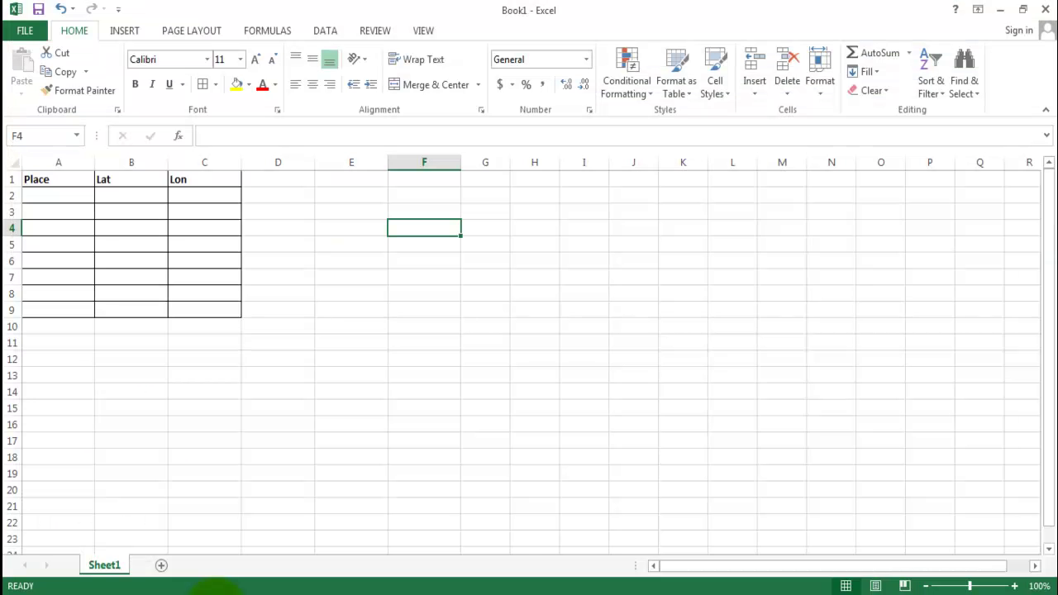
click(157, 590)
click(111, 591)
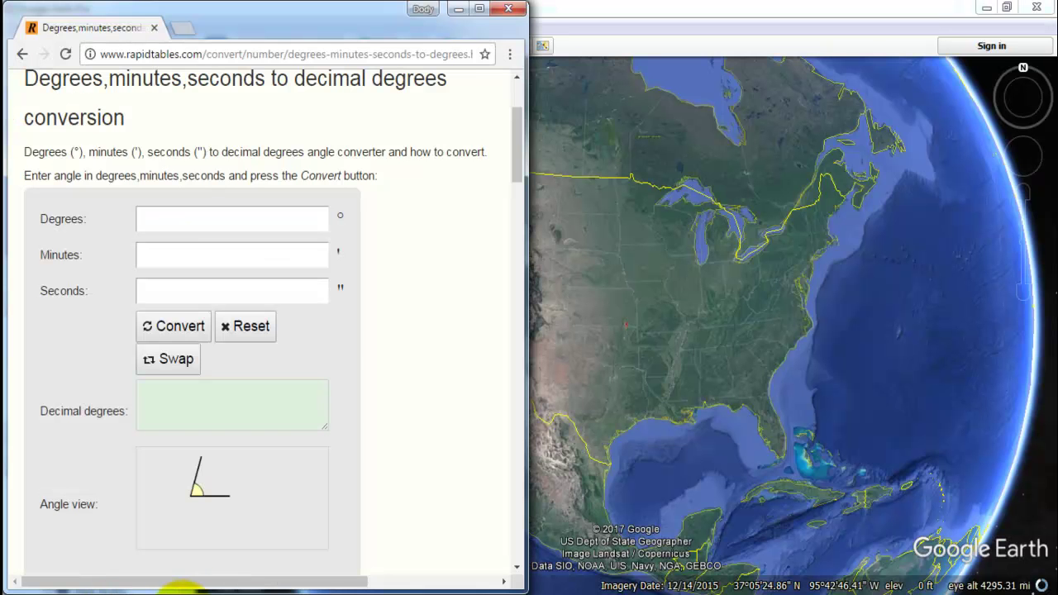
click(161, 589)
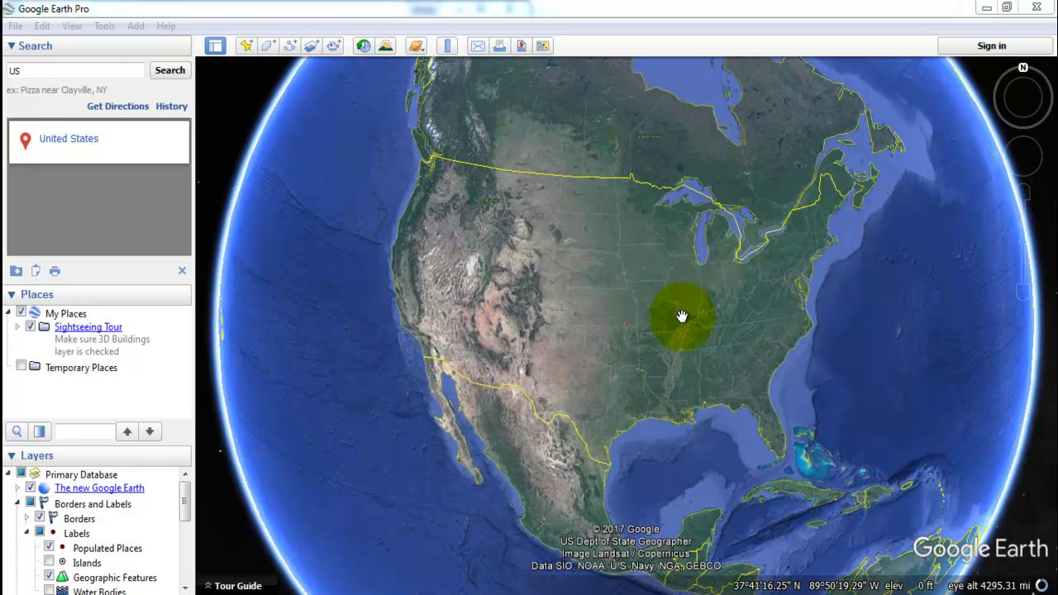
Replace the US search with 'new york city' and fly there
double_click(14, 71)
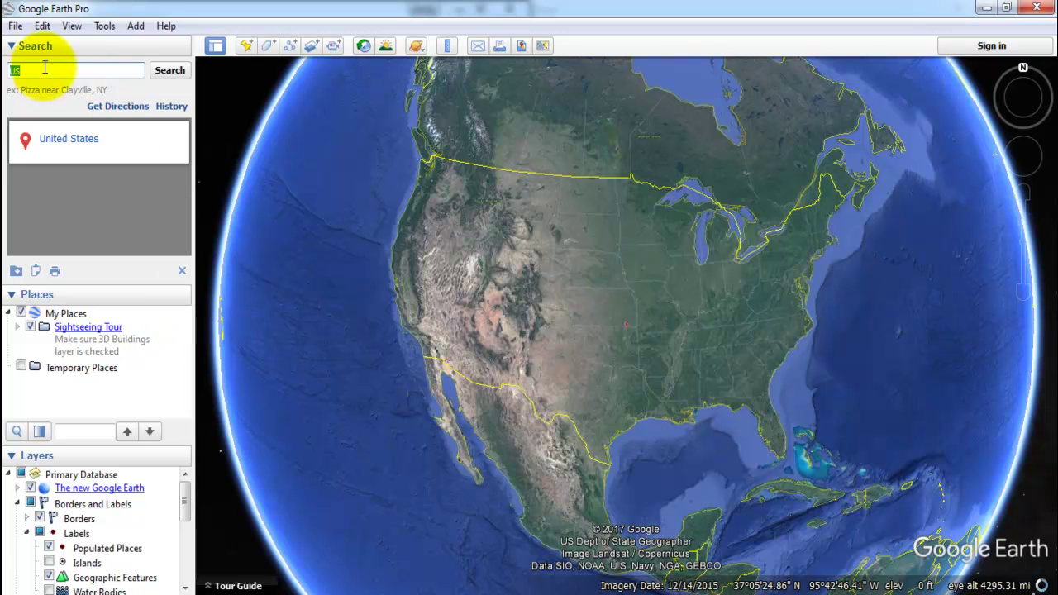
text(new)
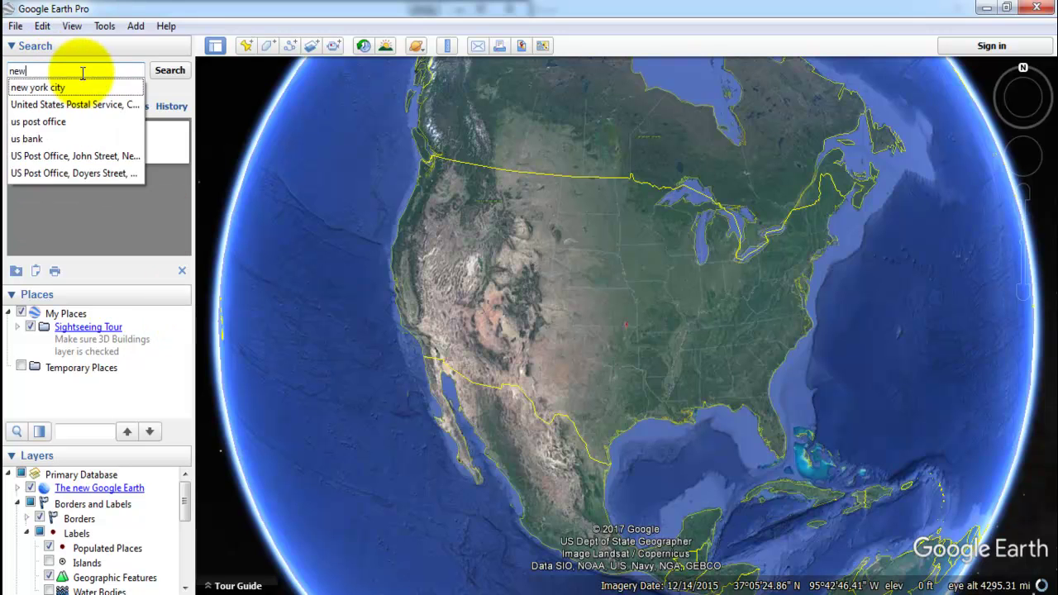
key(Down)
key(Return)
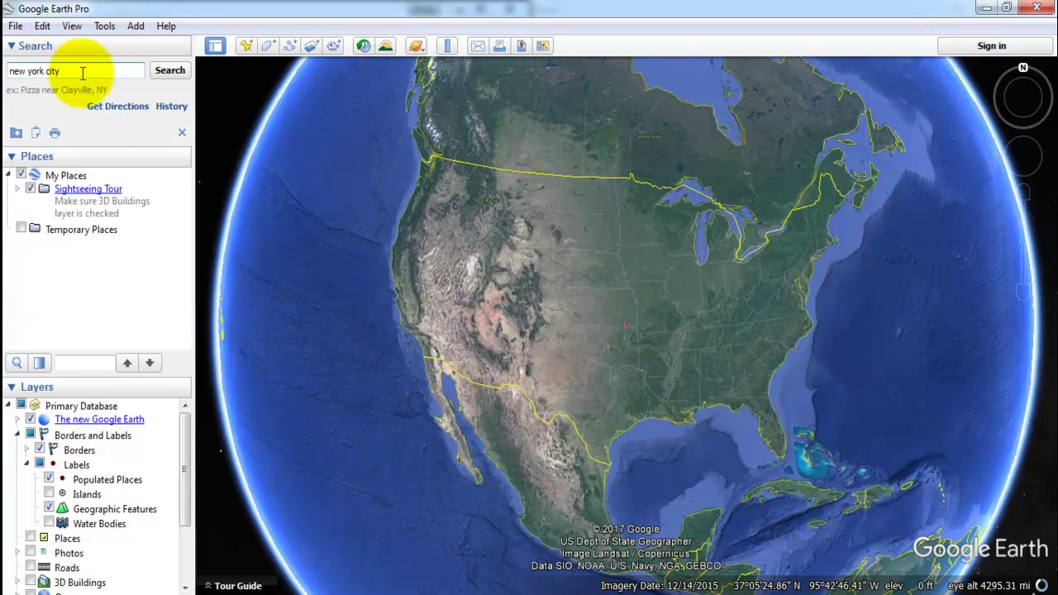
click(170, 71)
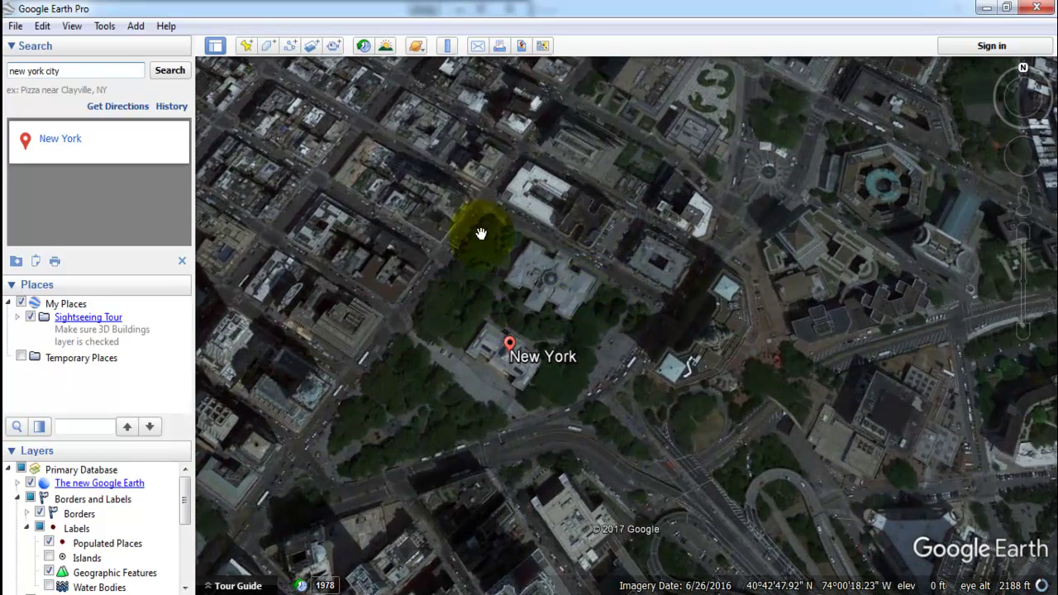
Drop a new placemark on New York, copy its latitude and switch to Excel
click(245, 46)
drag(617, 283, 512, 357)
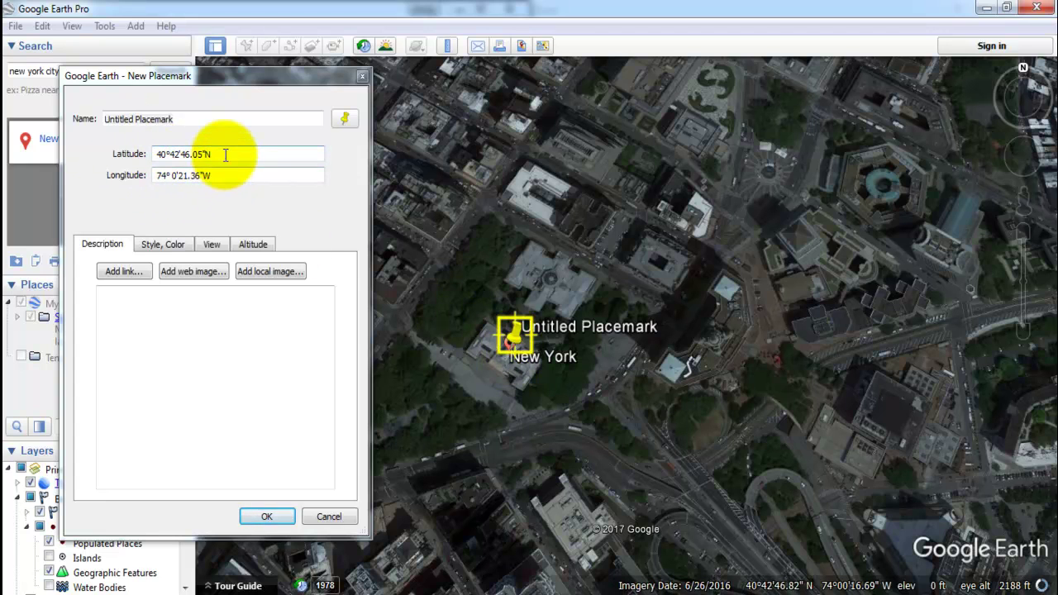
drag(240, 154, 107, 156)
key(ctrl+c)
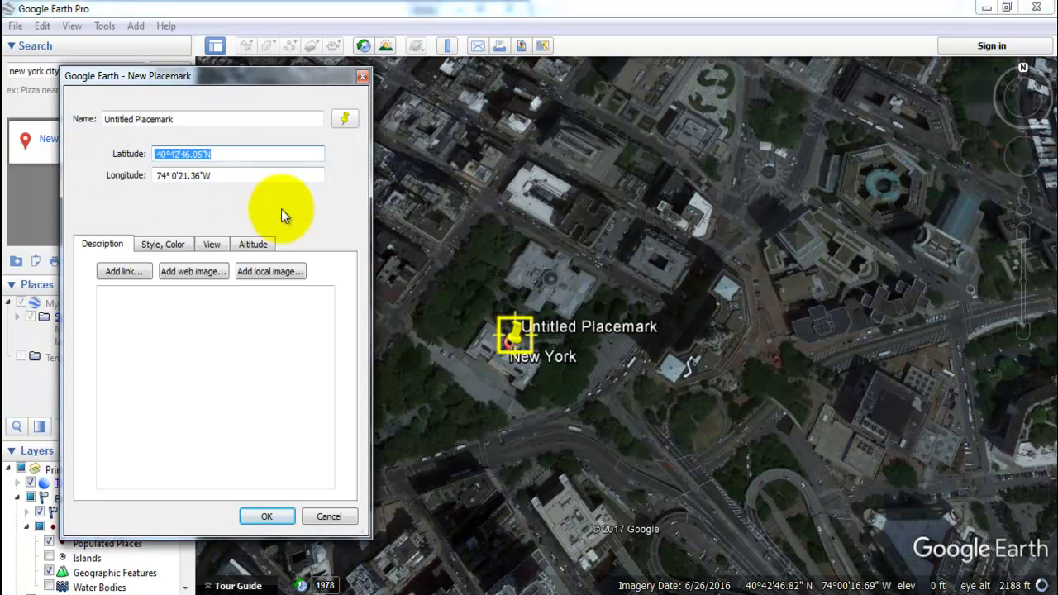
key(alt+Tab)
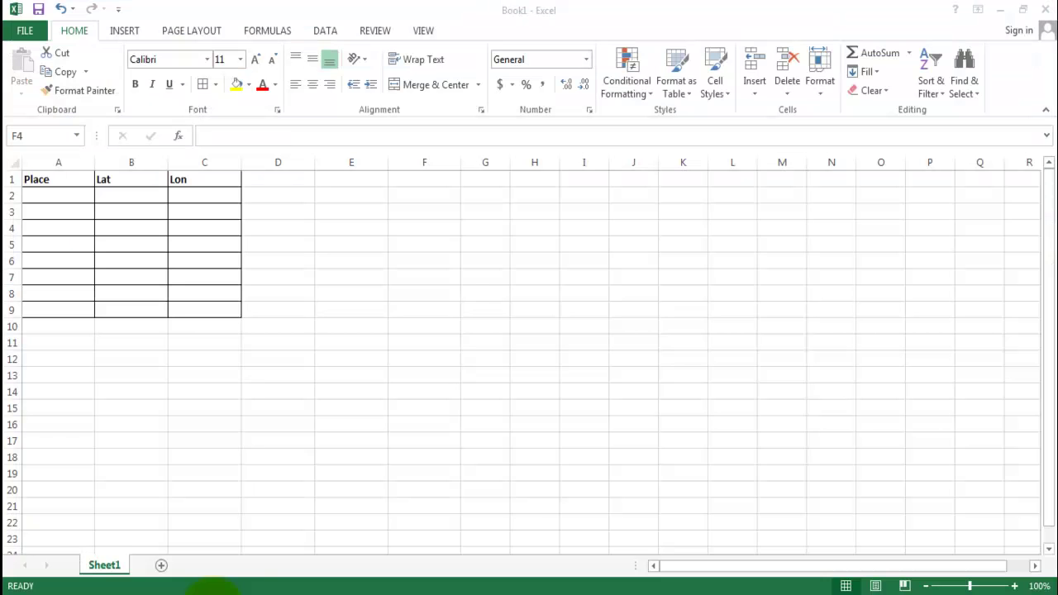
Paste the full latitude 40°42'46.05"N into cell B2
click(132, 197)
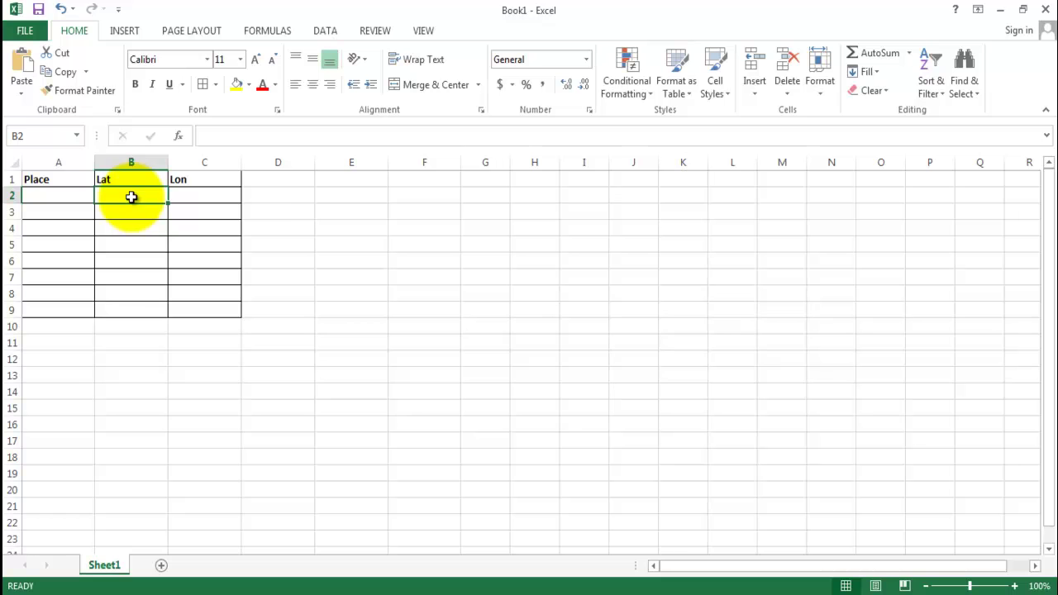
text(40°42'46.05	N)
click(184, 193)
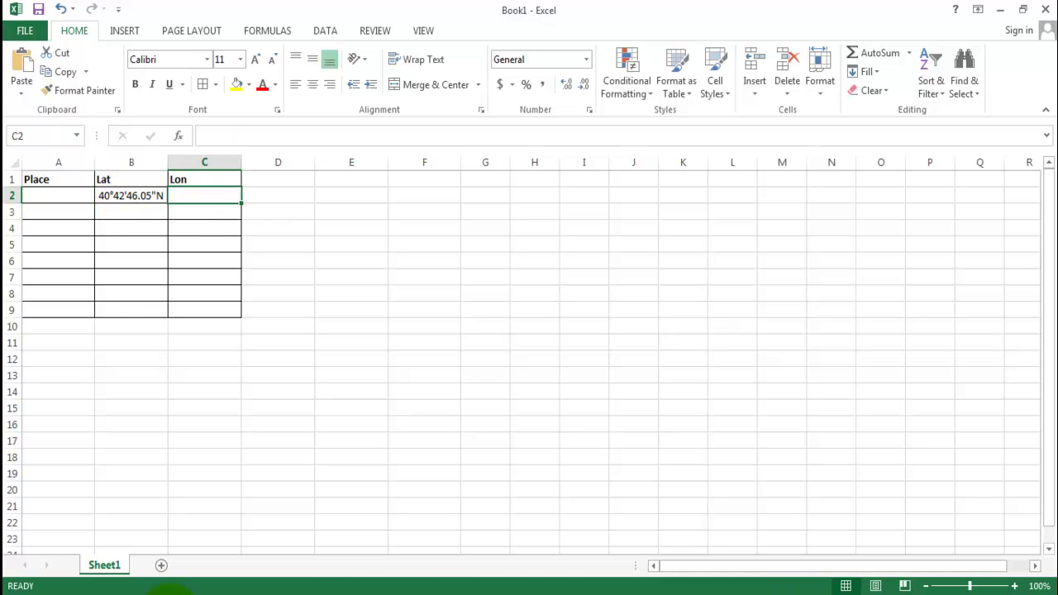
key(alt+Tab)
key(ctrl+v)
Copy the longitude 74° 0'21.36"W and paste it into cell C2
drag(217, 175, 129, 187)
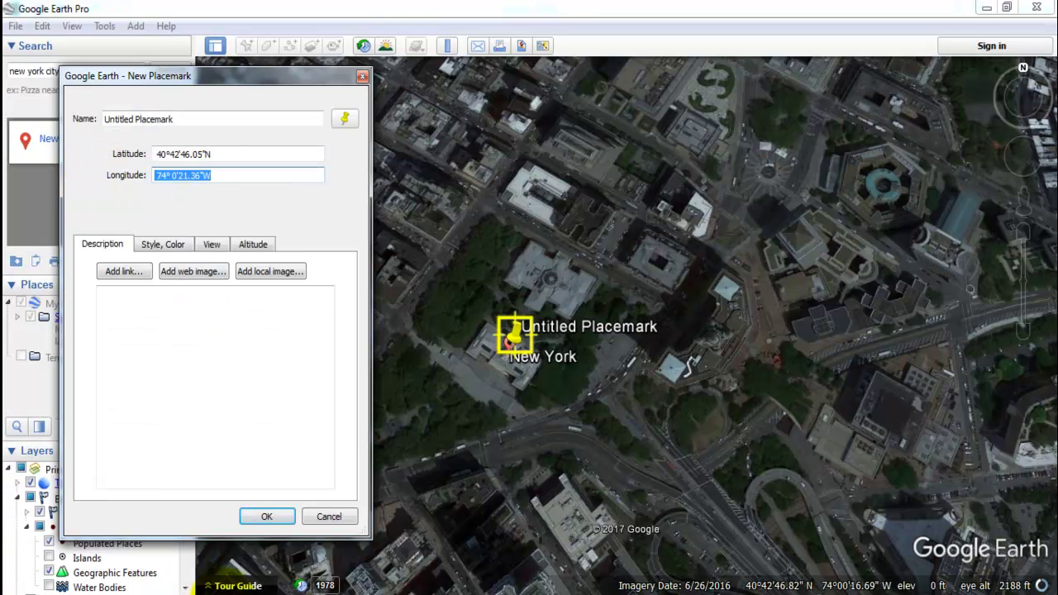
click(190, 587)
click(223, 138)
text(74° 0'21.36"W)
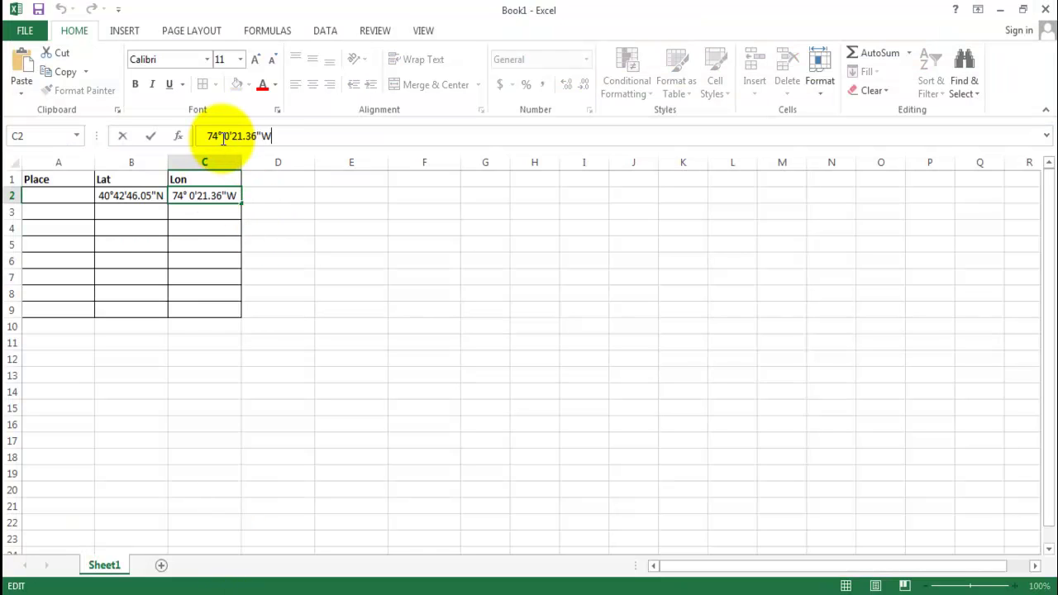
key(Return)
Enter 'New York City' as the place name in A2
key(Home)
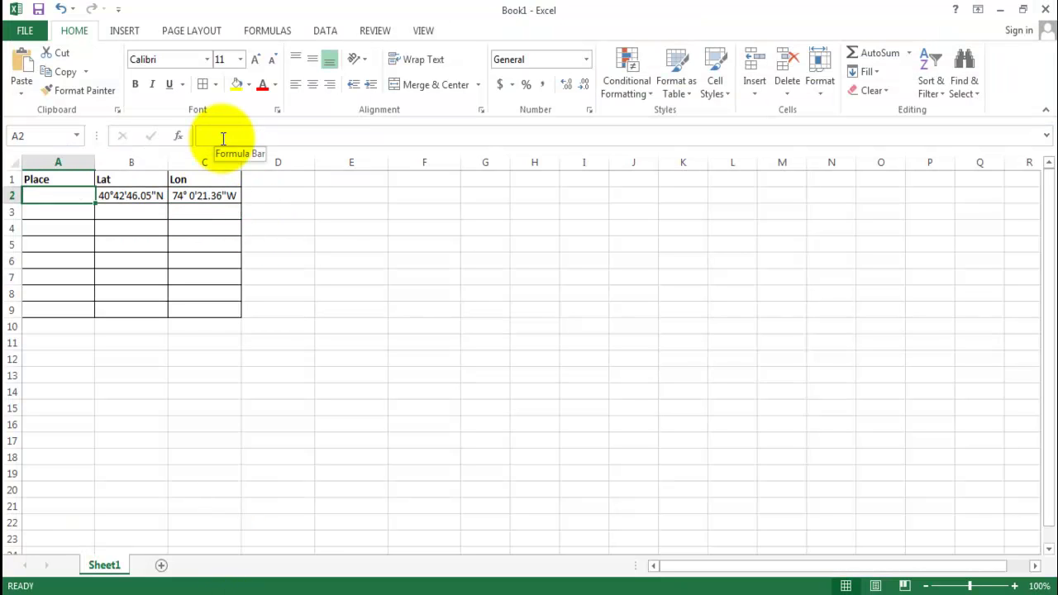
text(New York City)
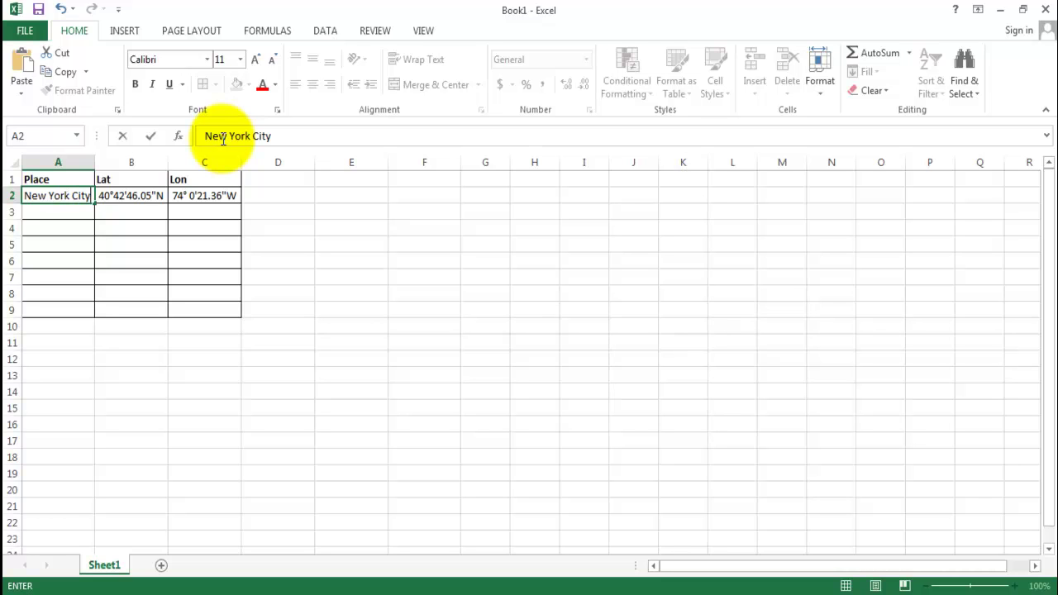
key(Return)
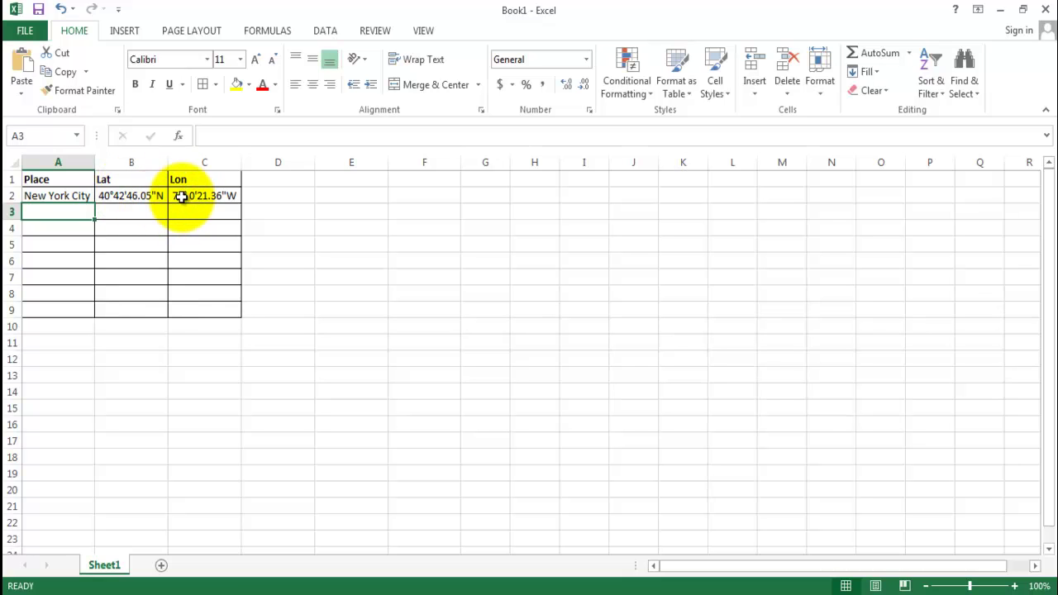
click(156, 229)
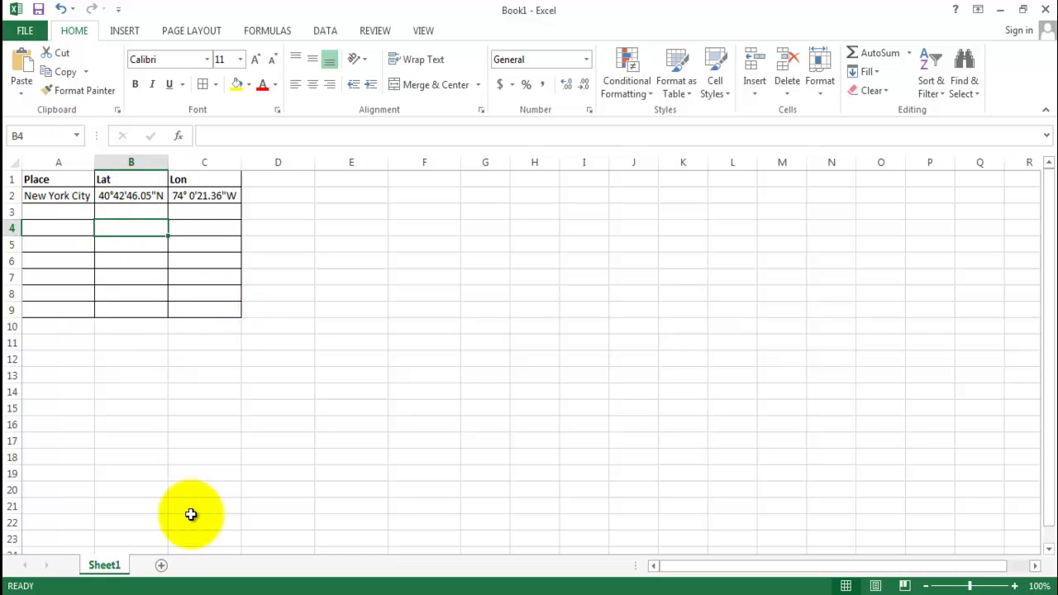
key(alt+Tab)
scroll(115, 251, up, 2)
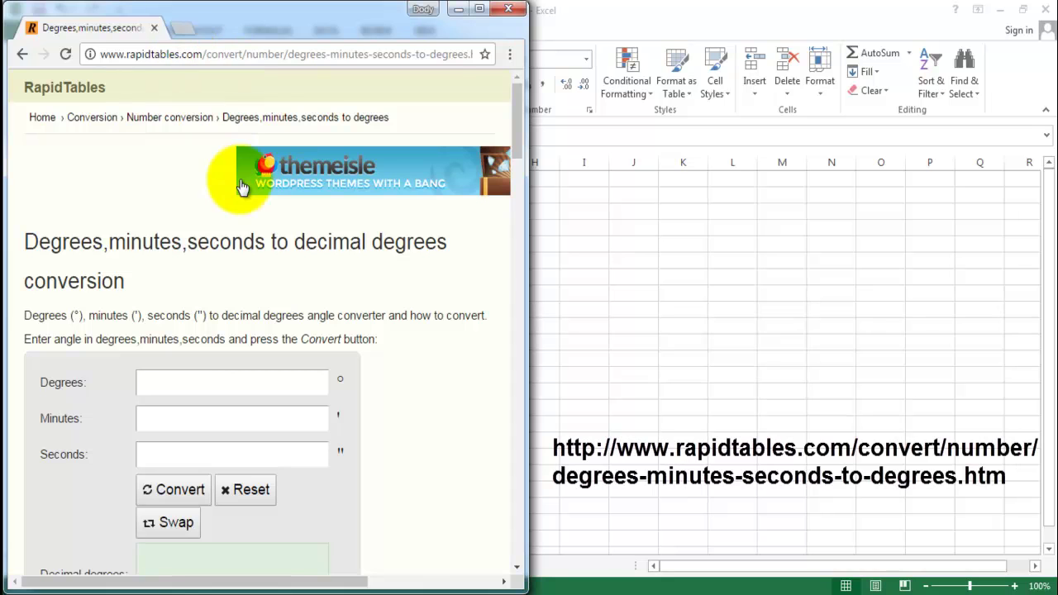
scroll(207, 141, down, 2)
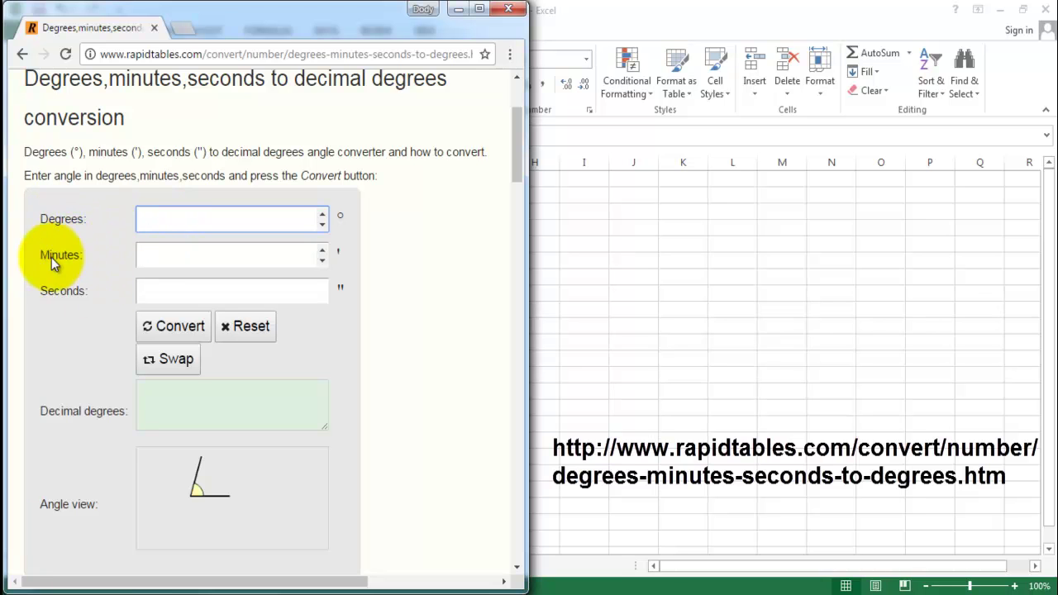
click(634, 303)
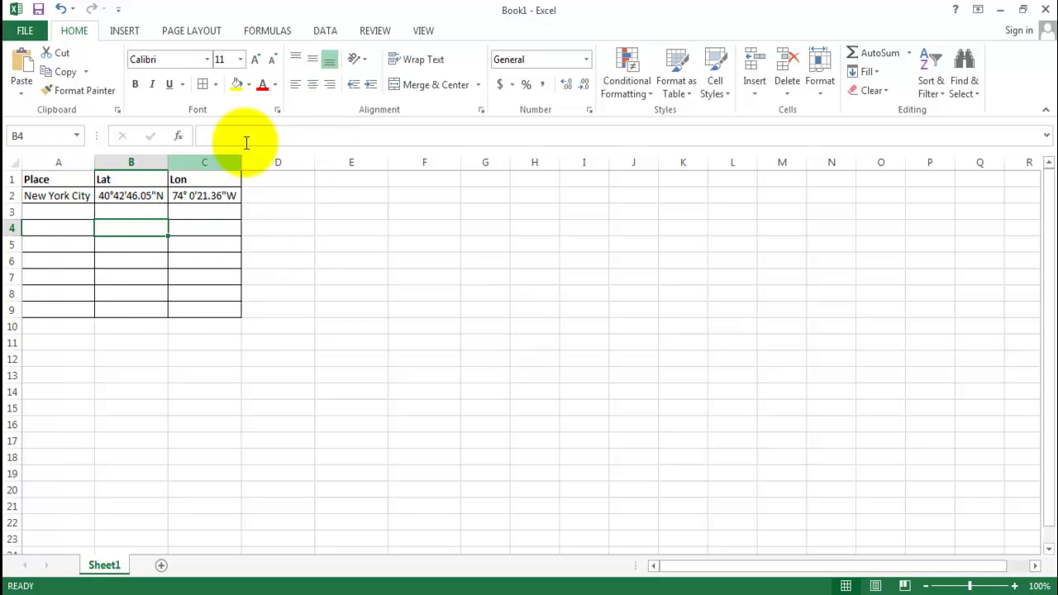
Insert three blank columns C–E between Lat and Lon
click(325, 31)
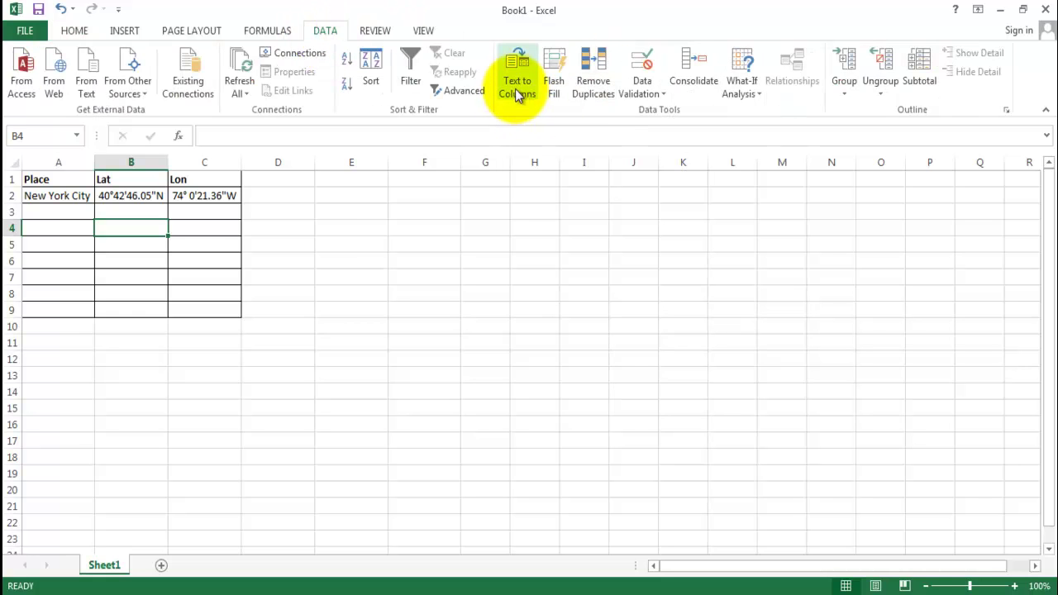
drag(209, 158, 337, 162)
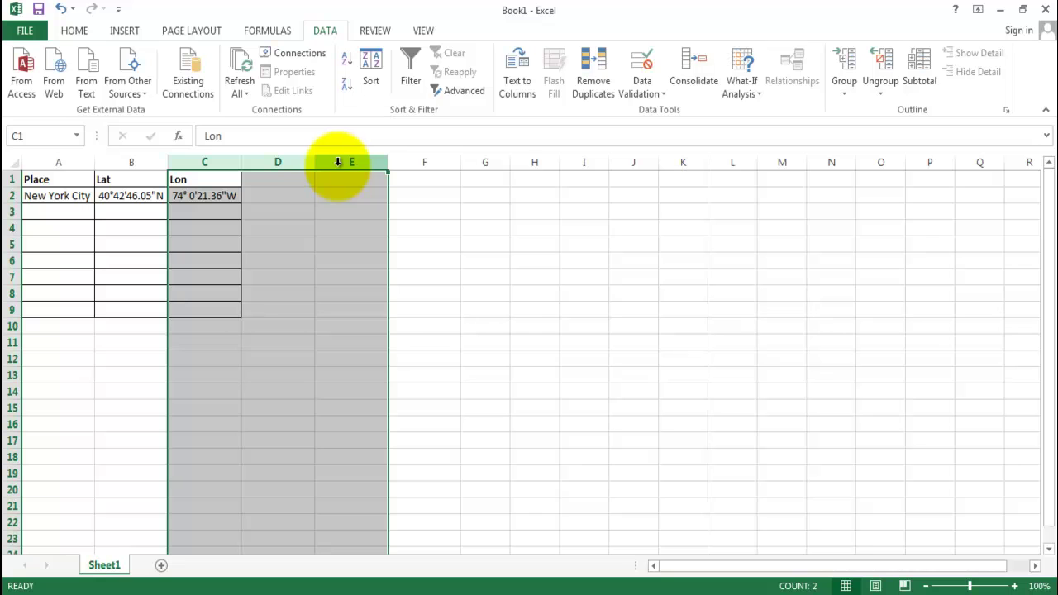
right_click(337, 163)
click(384, 278)
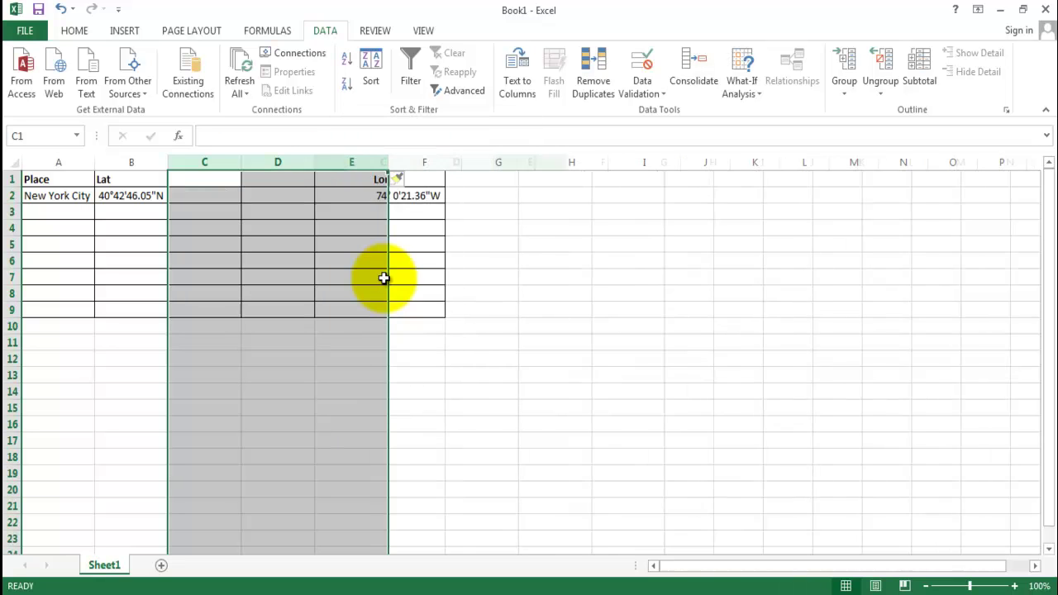
Inspect the latitude in B2 and select the whole Lat column B
click(133, 161)
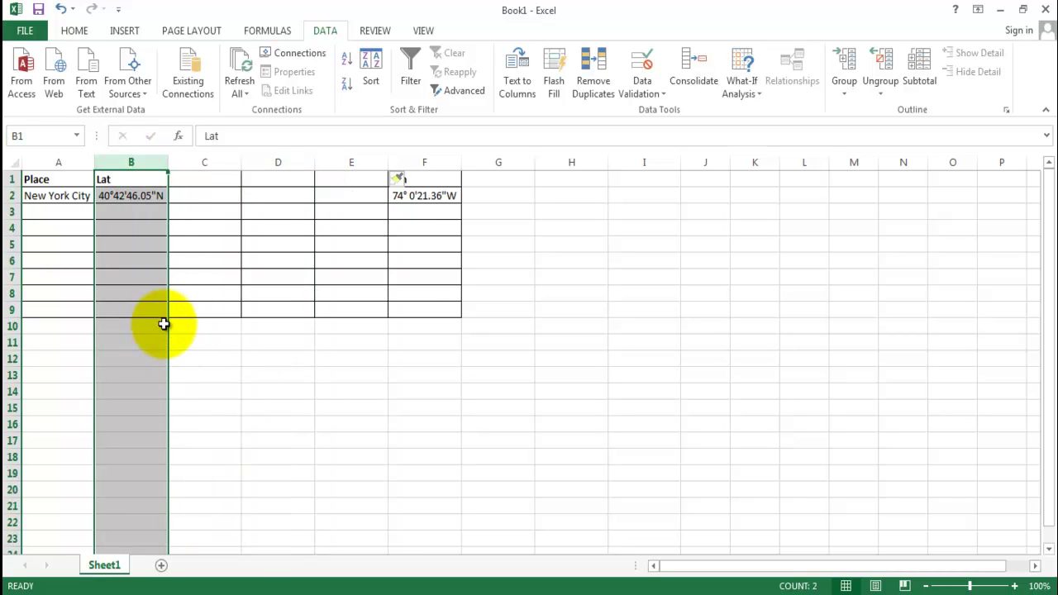
click(128, 197)
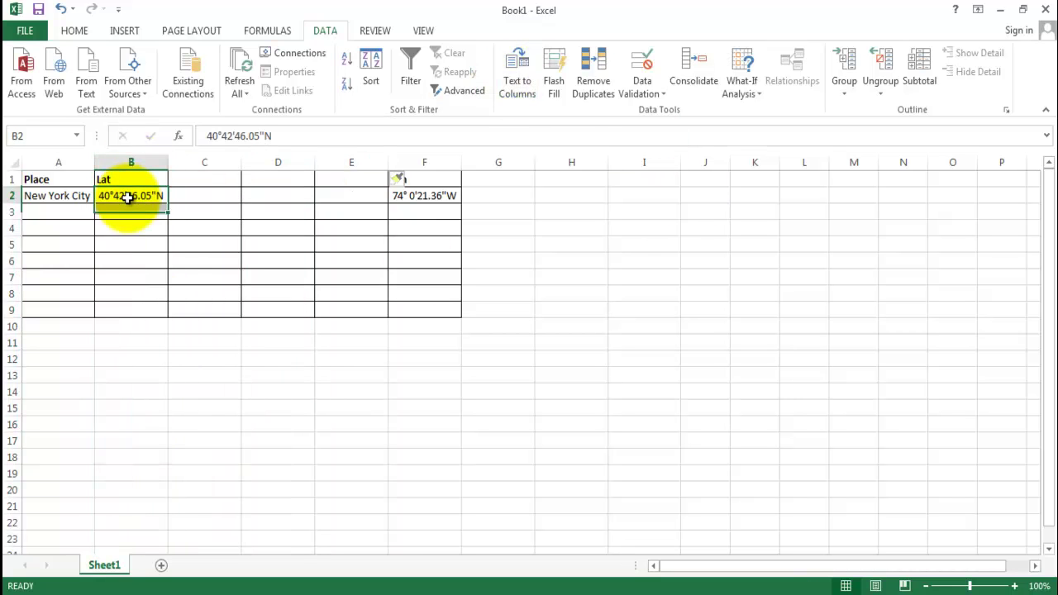
click(221, 136)
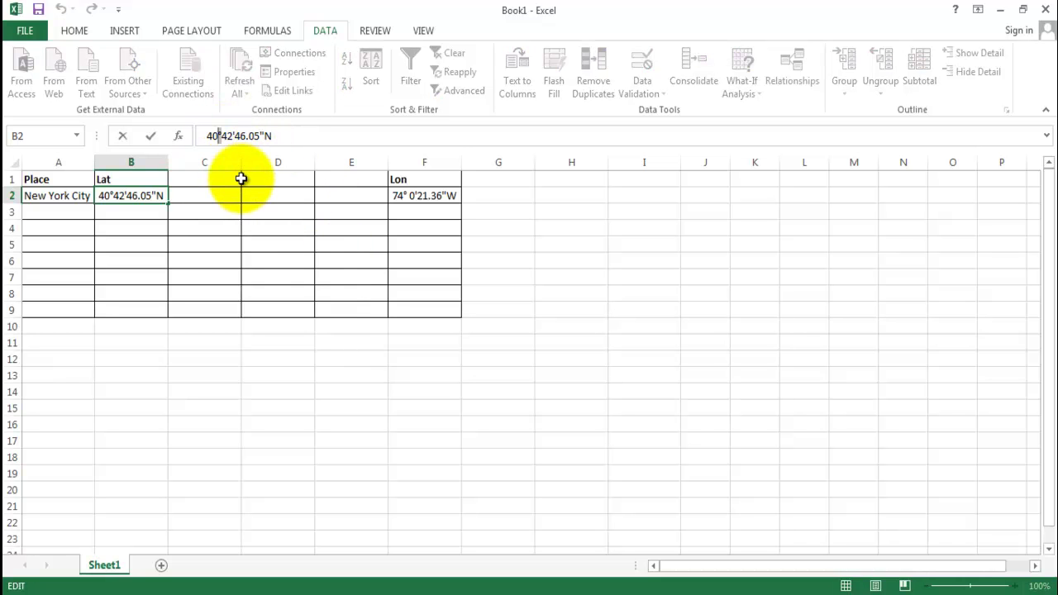
click(139, 162)
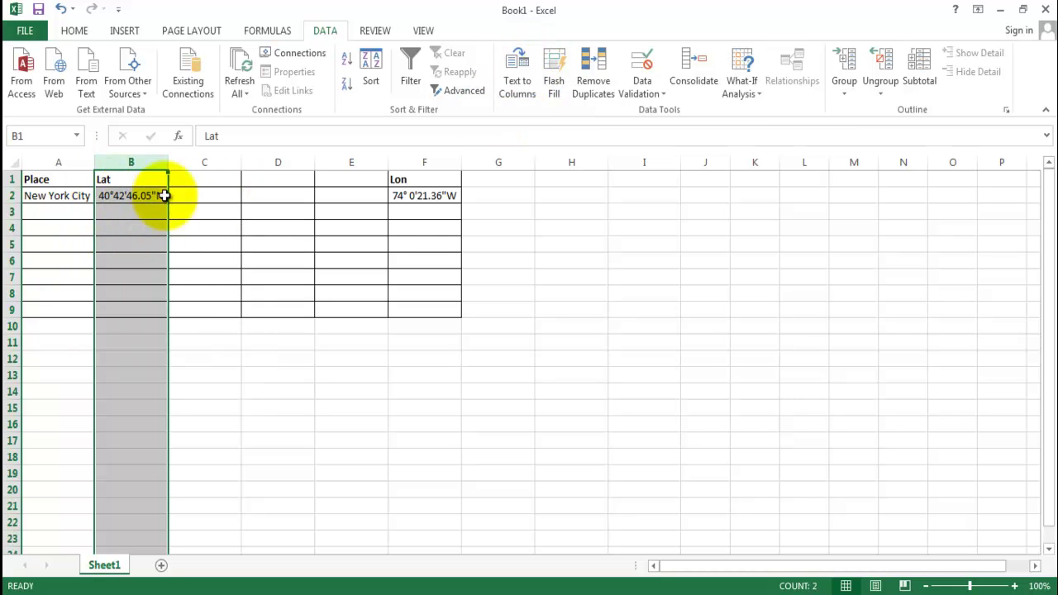
Split column B at the ° sign with Text to Columns, overwriting neighbouring cells
click(519, 76)
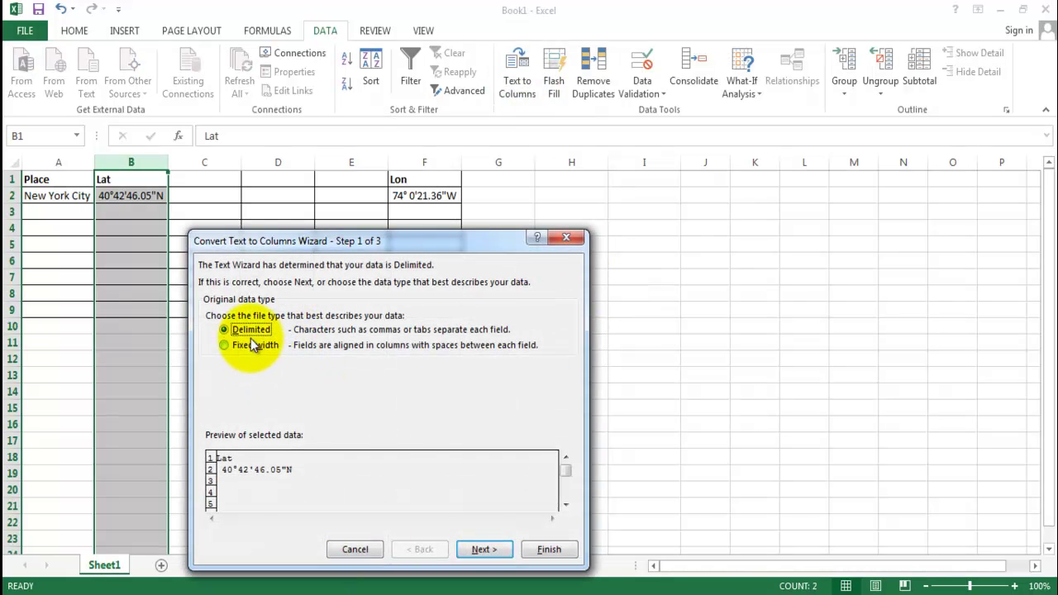
click(478, 550)
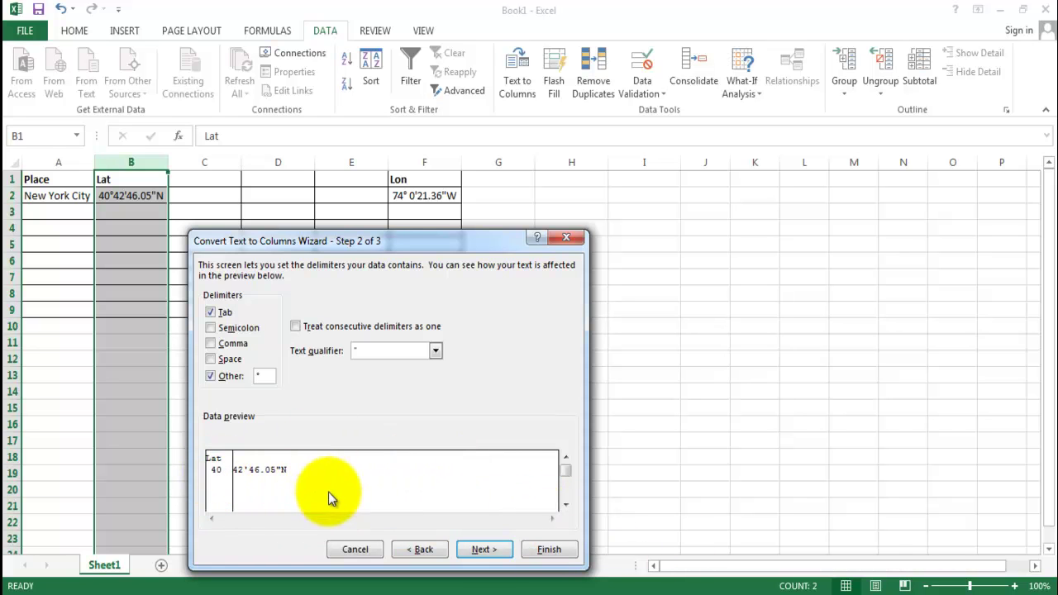
click(559, 551)
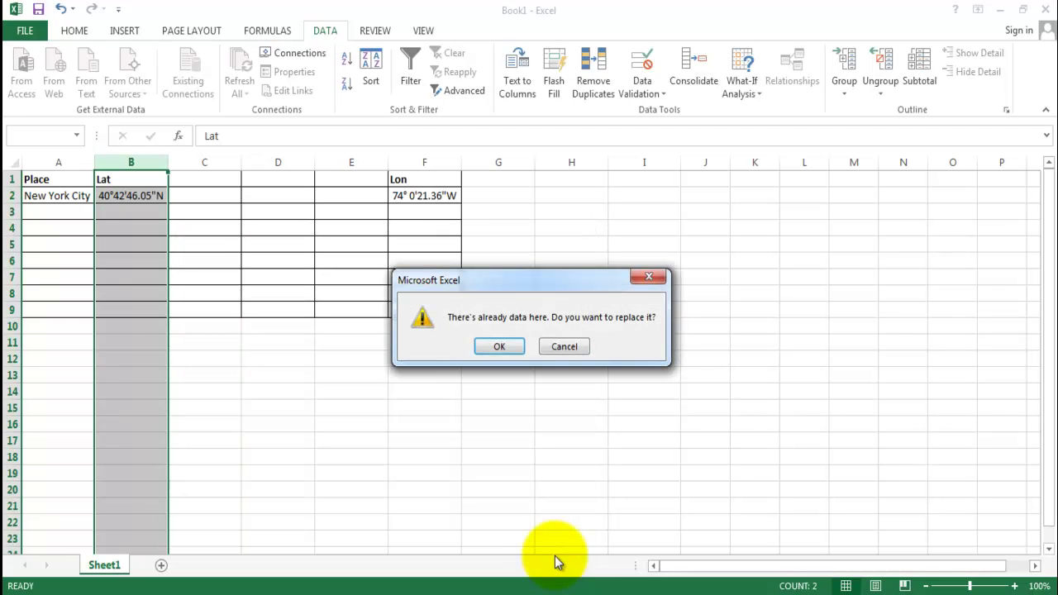
click(500, 346)
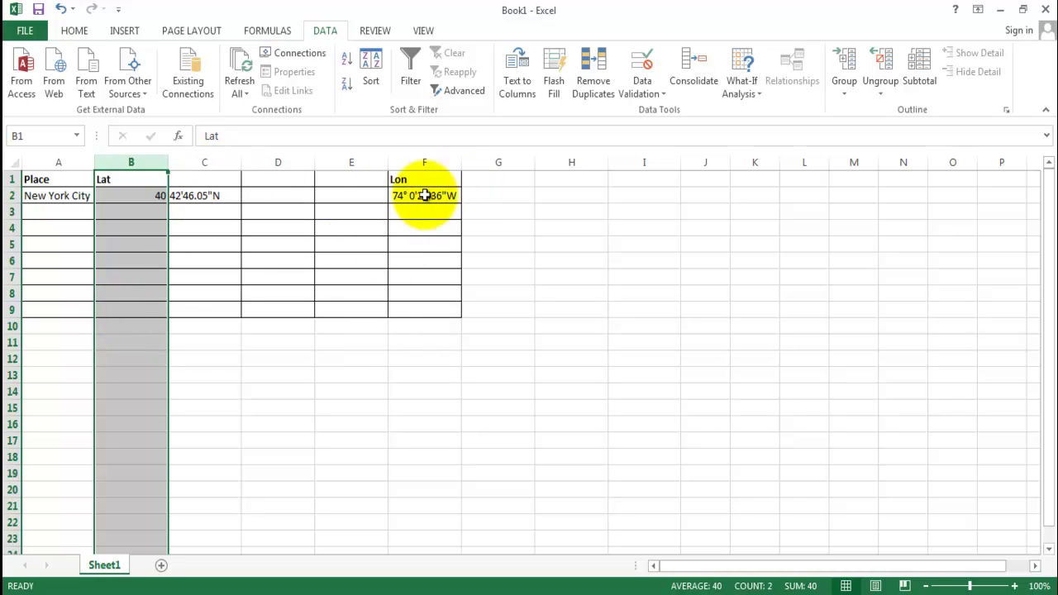
Split the Lon column F at the ° sign with Text to Columns
click(417, 162)
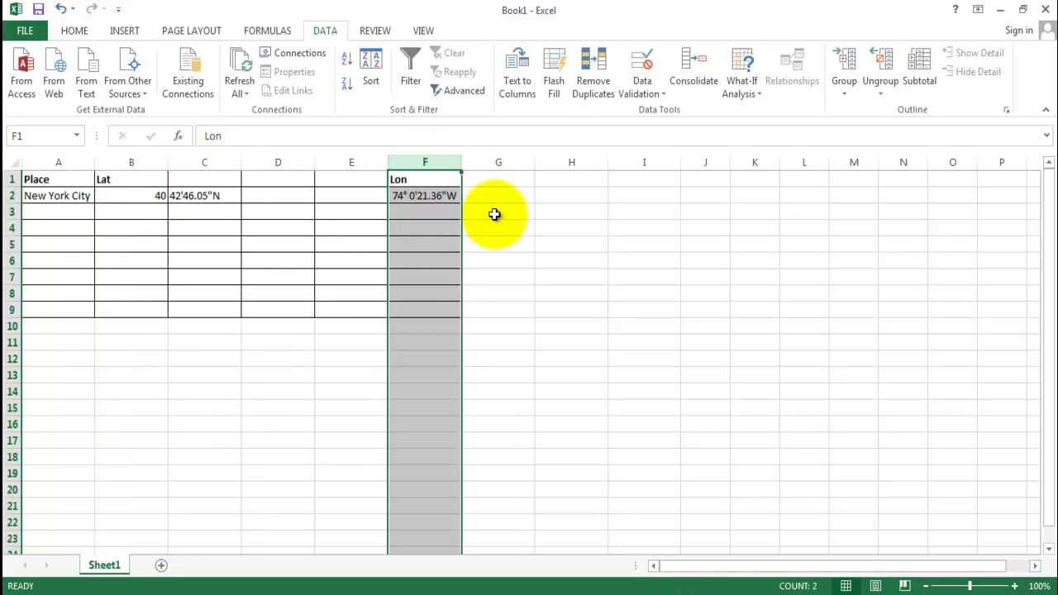
click(519, 83)
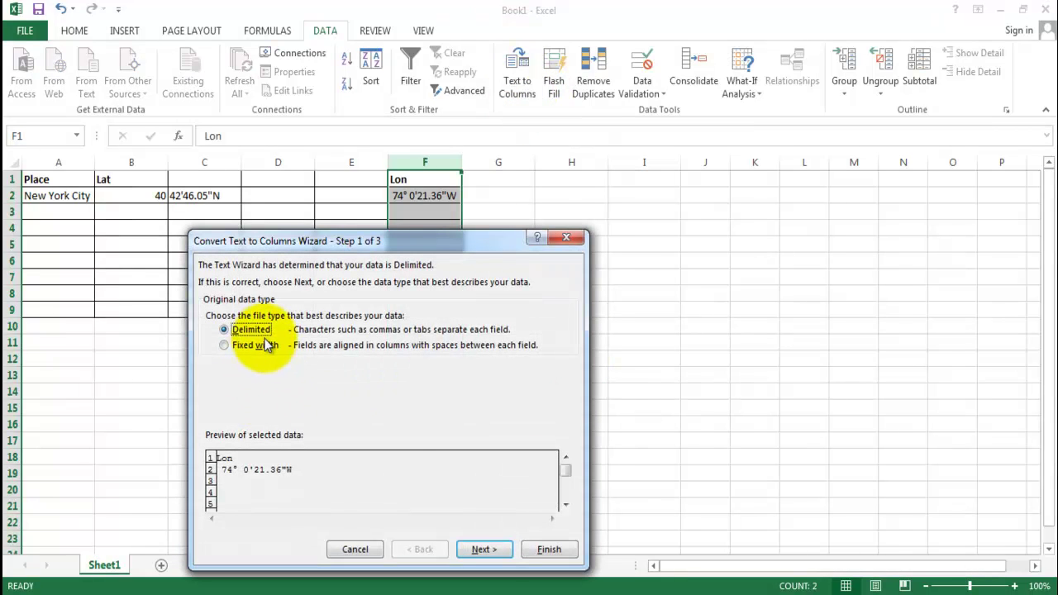
click(484, 550)
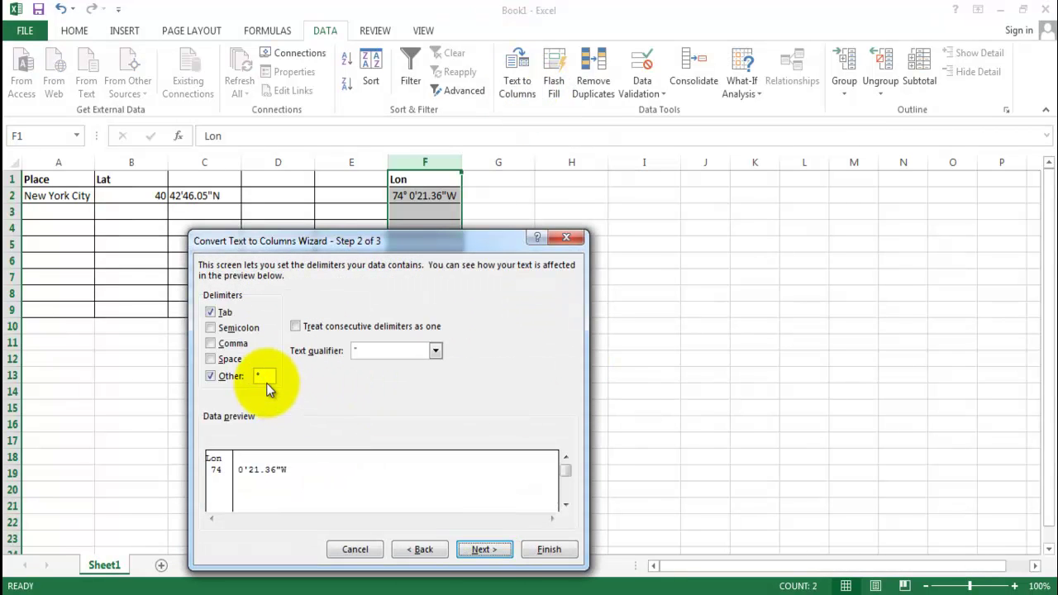
click(549, 550)
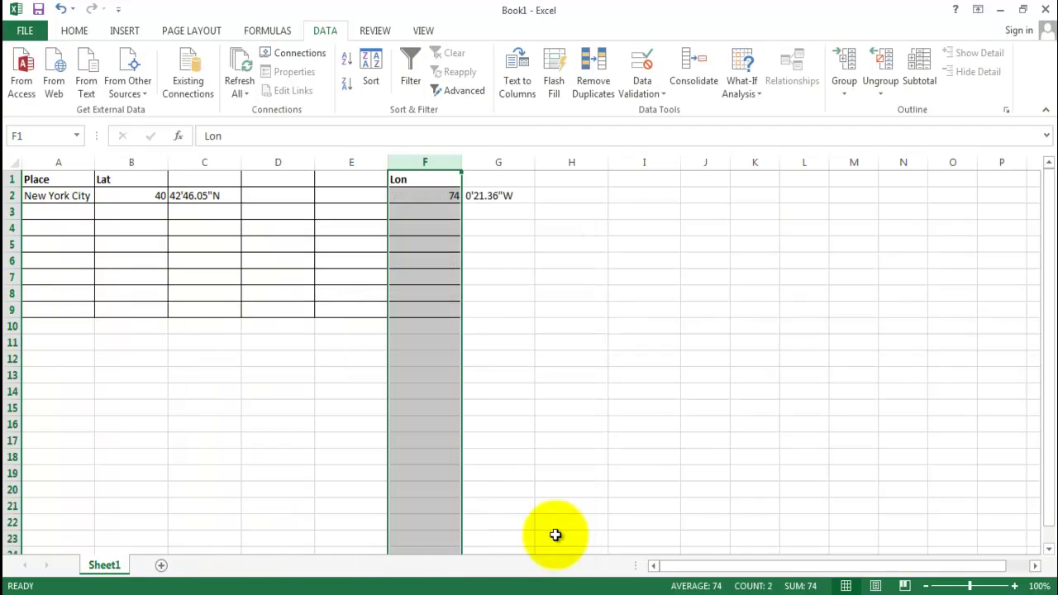
Split column C at the ' minute mark, overwriting column D
click(203, 163)
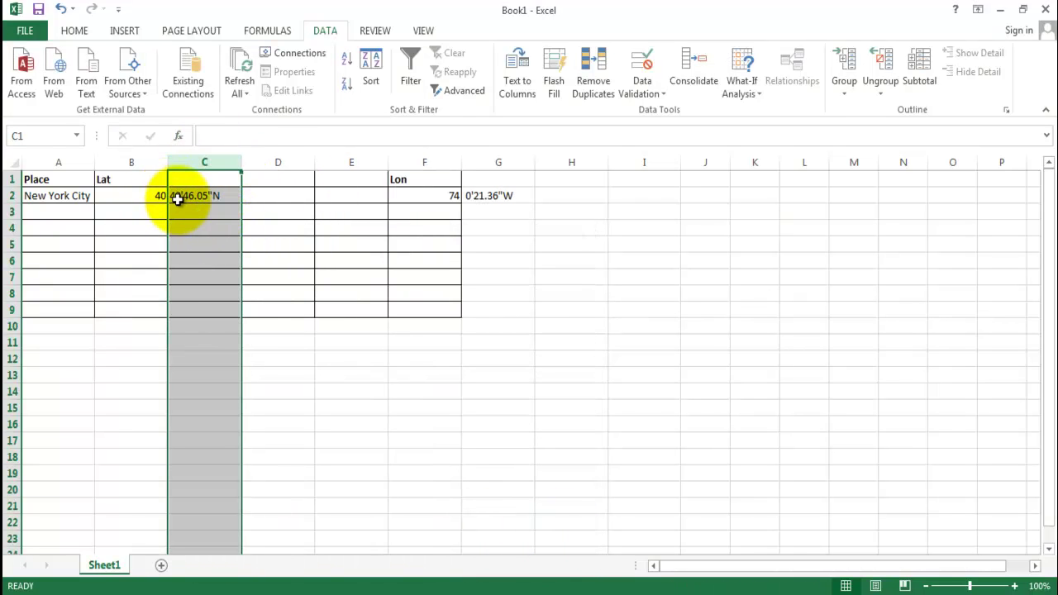
click(517, 76)
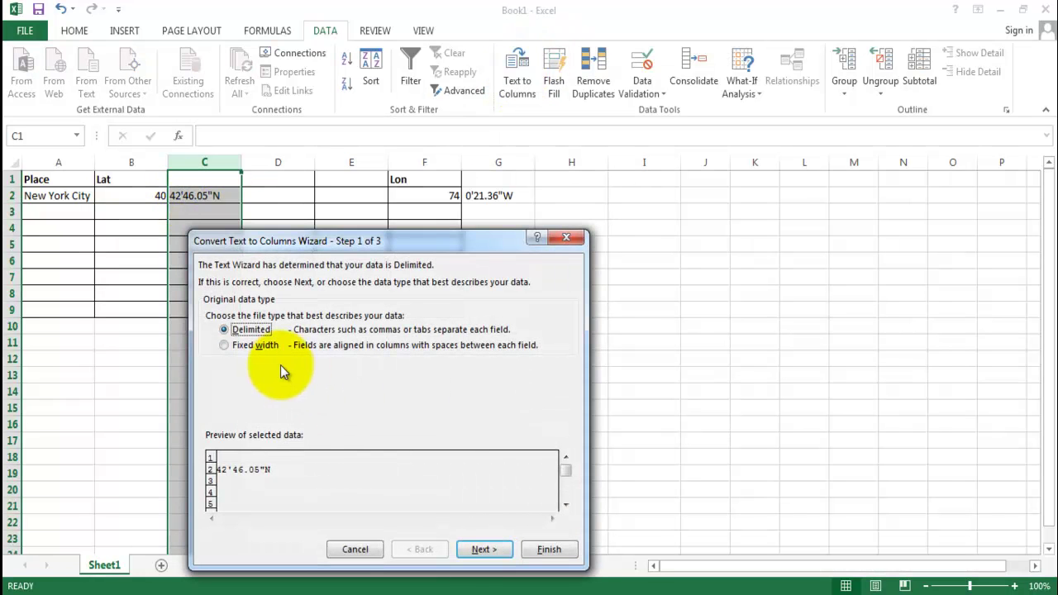
click(482, 550)
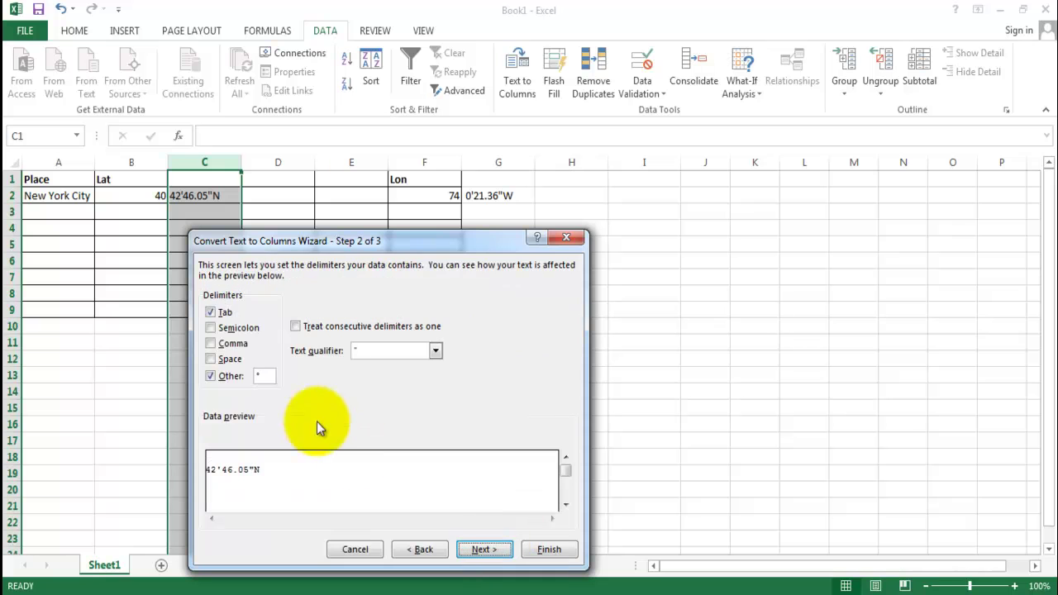
click(234, 377)
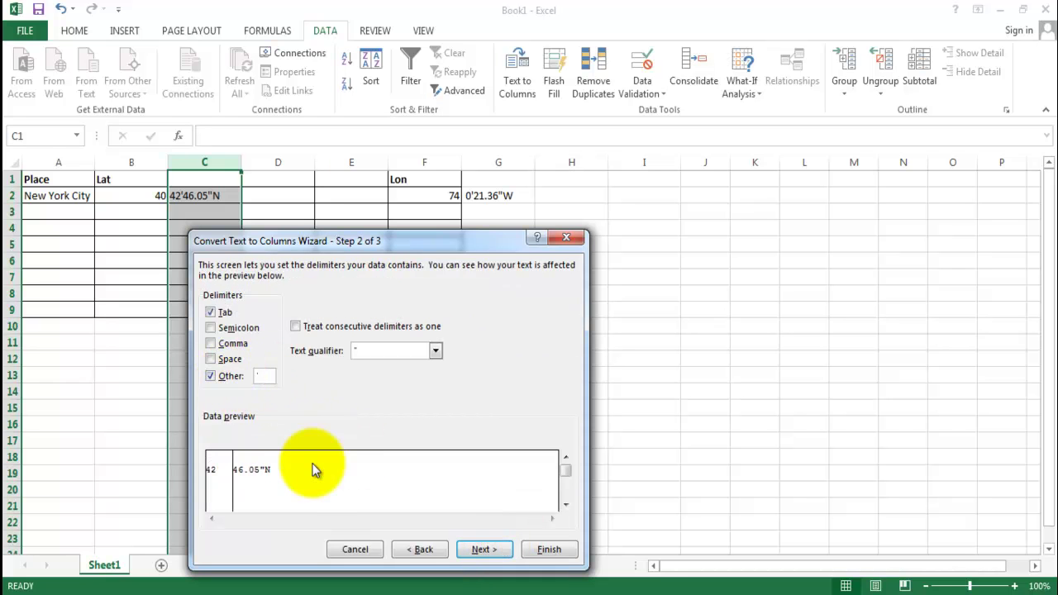
click(549, 549)
click(506, 346)
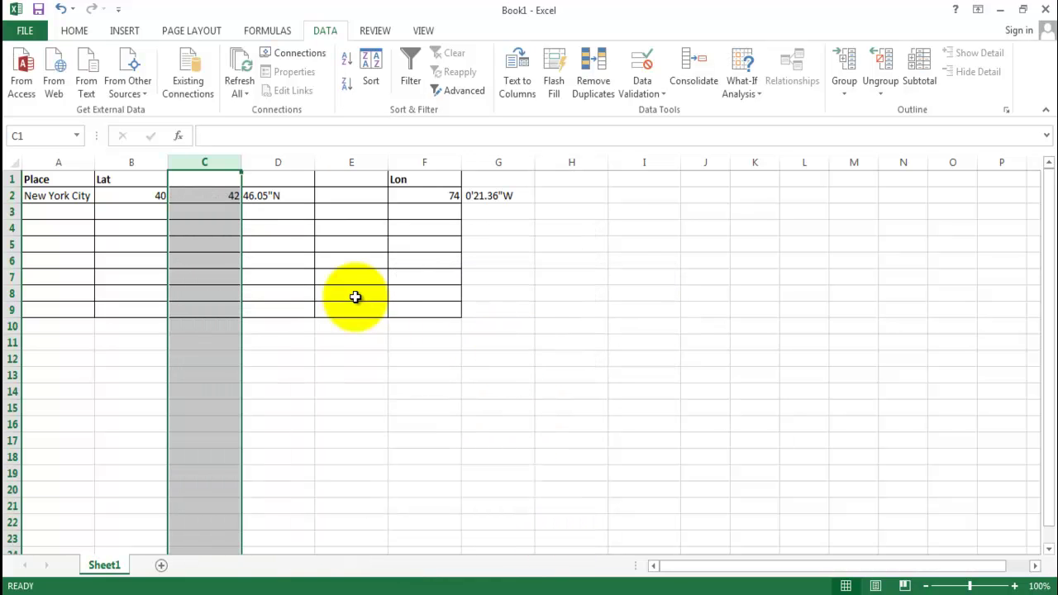
Split column G at the ' minute mark to separate longitude minutes and seconds
click(478, 162)
click(517, 75)
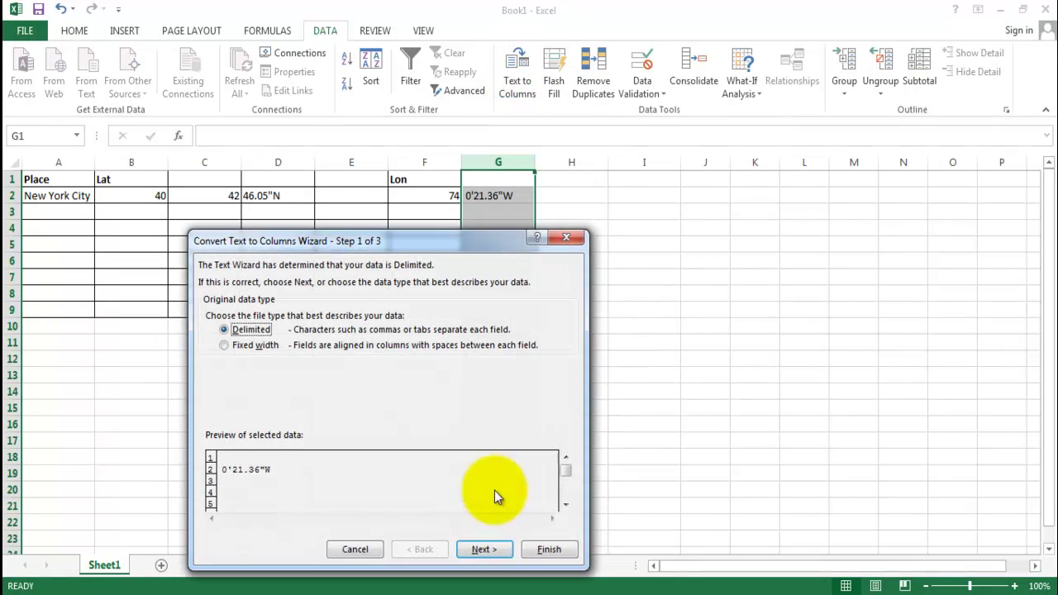
click(486, 550)
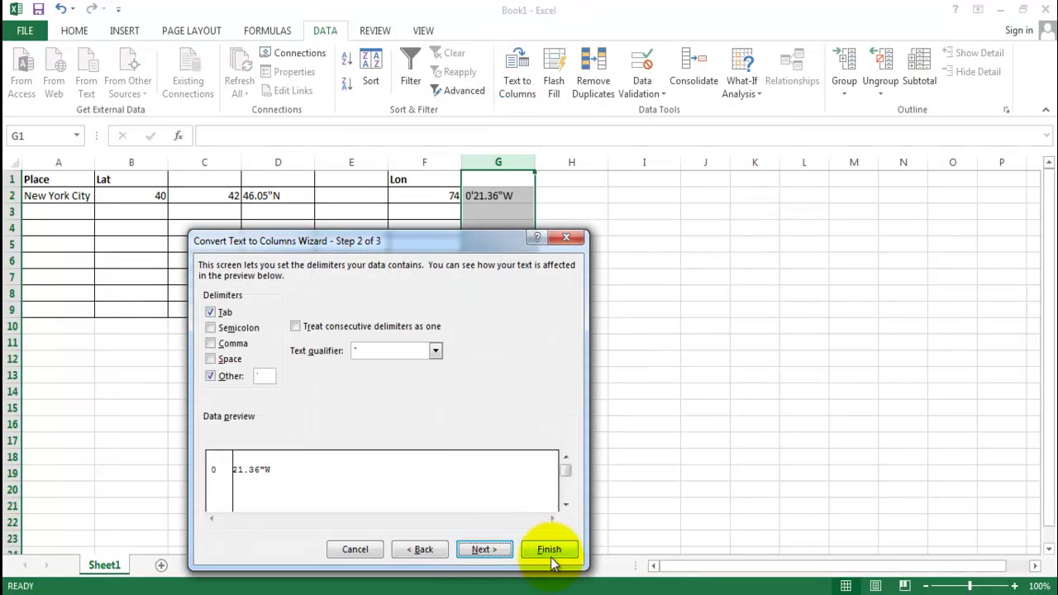
click(549, 550)
Split column D at the " mark, separating 46.05 from N
click(283, 166)
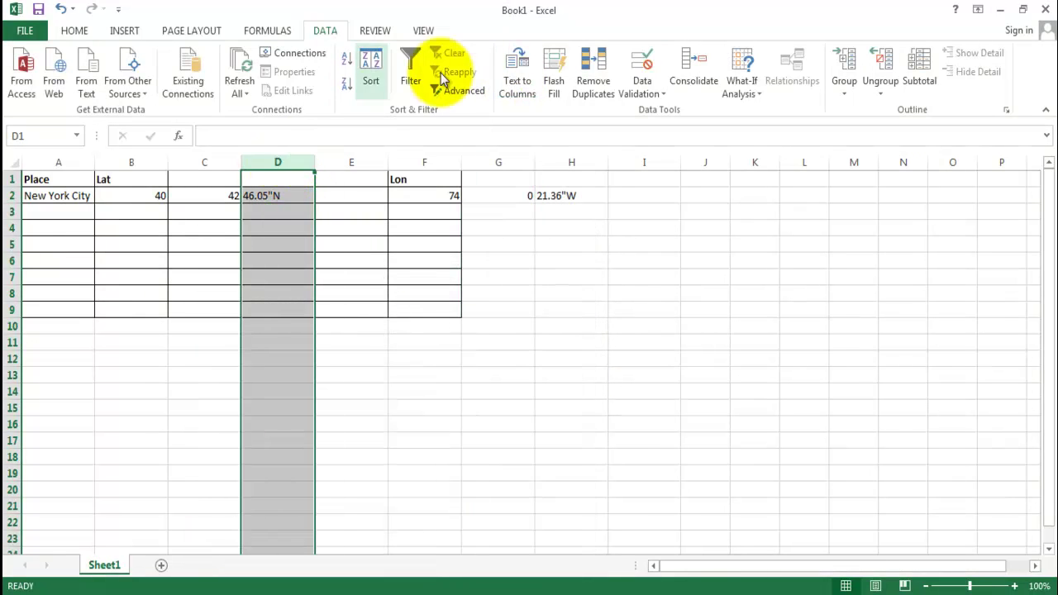
click(517, 79)
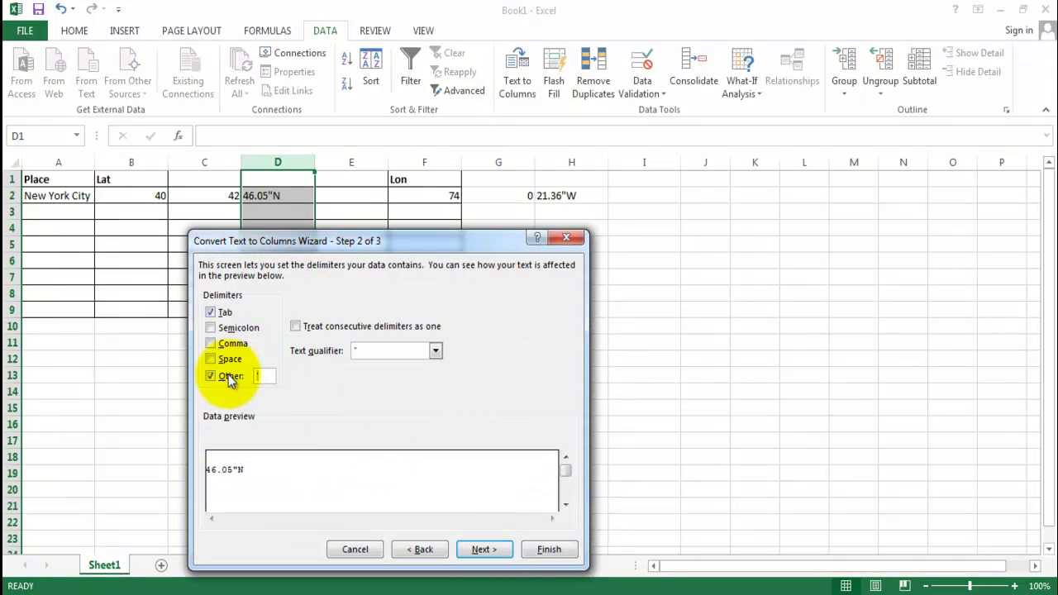
text(")
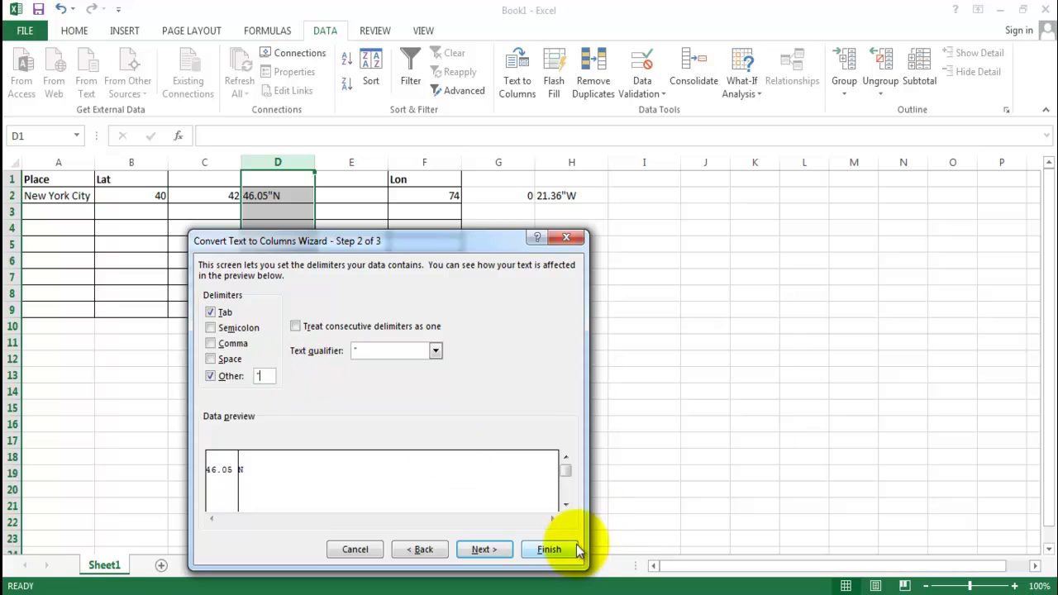
click(550, 550)
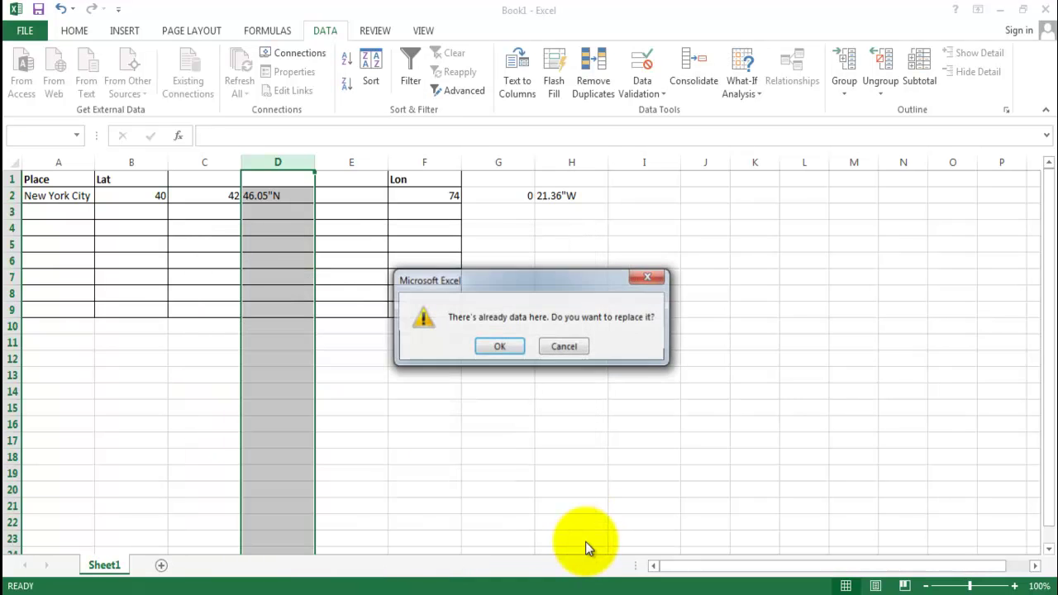
click(493, 346)
Split column H at the " mark, separating 21.36 from W
click(556, 162)
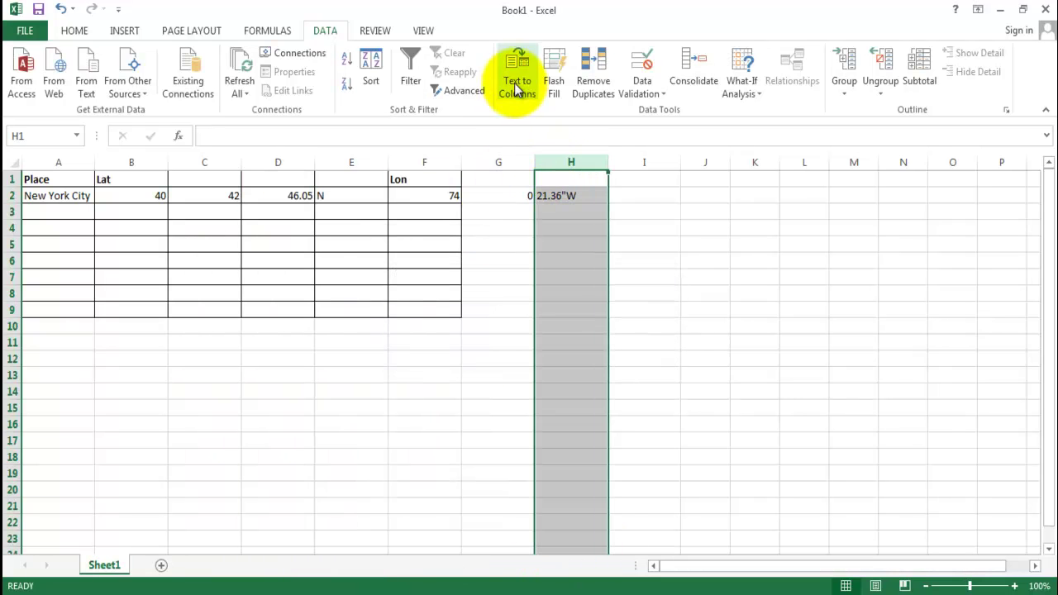
click(516, 82)
click(481, 544)
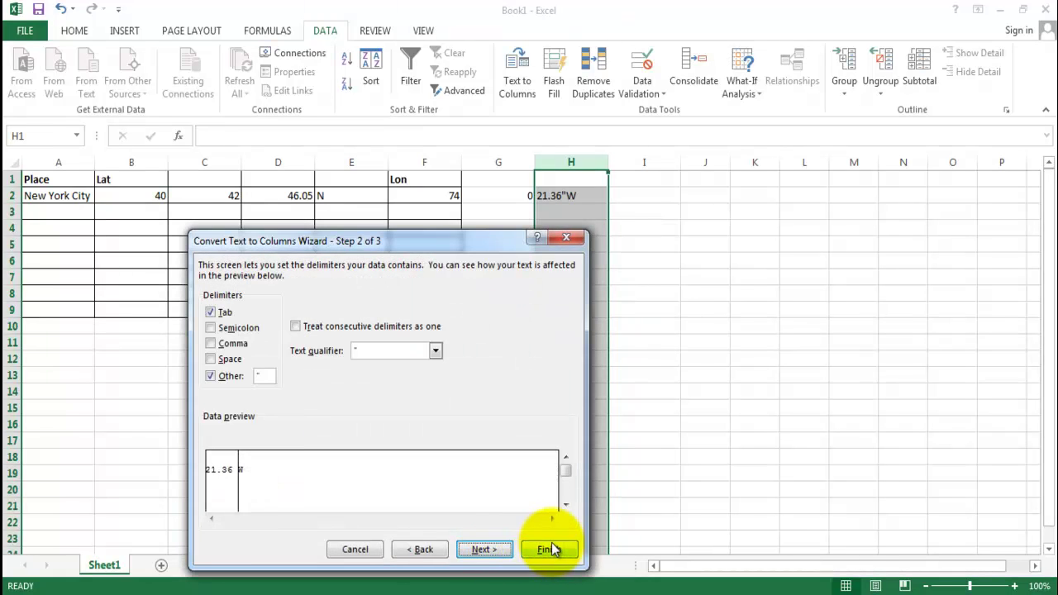
click(544, 543)
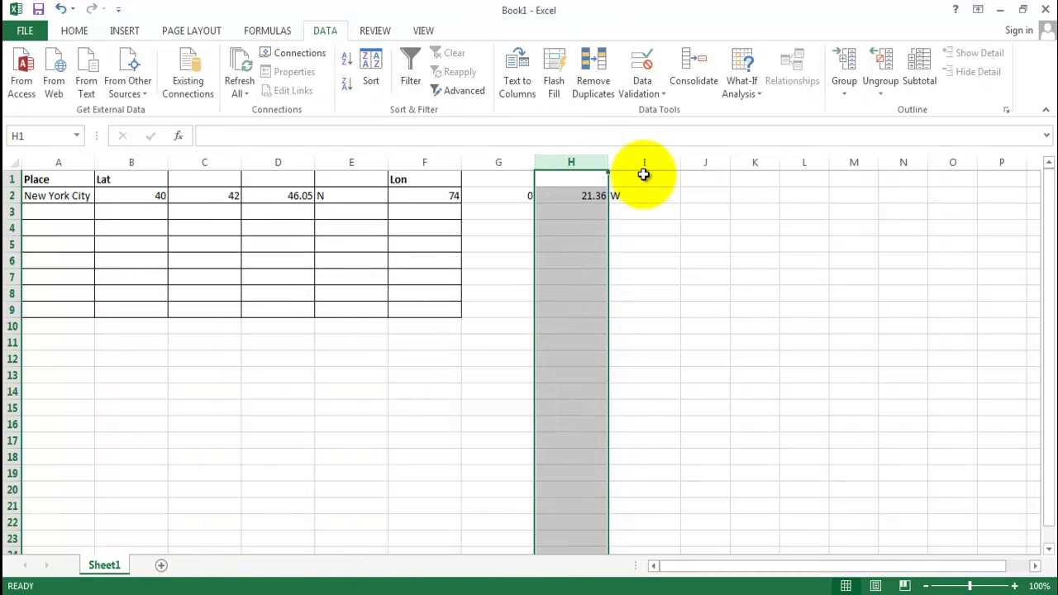
Add borders to G1:I9 and snap Excel to the right half of the screen
drag(644, 177, 470, 310)
click(76, 32)
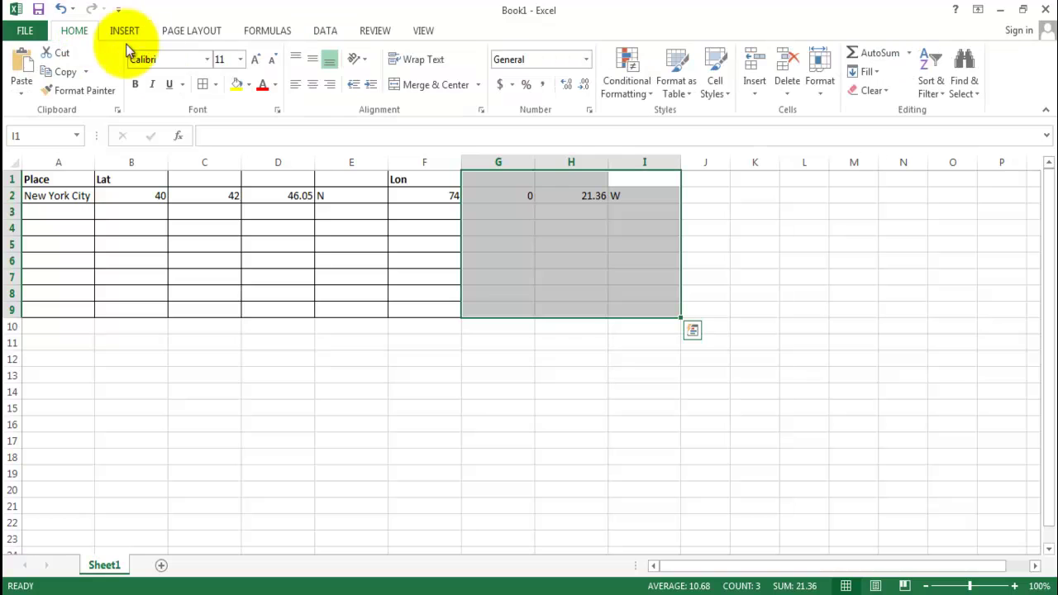
click(202, 85)
click(277, 260)
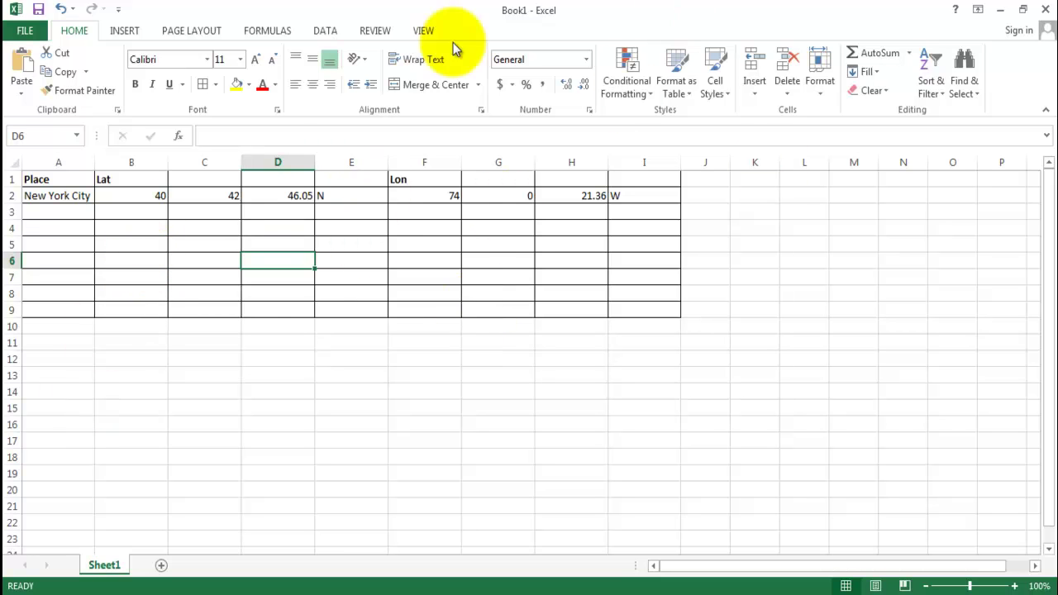
drag(628, 10, 1057, 193)
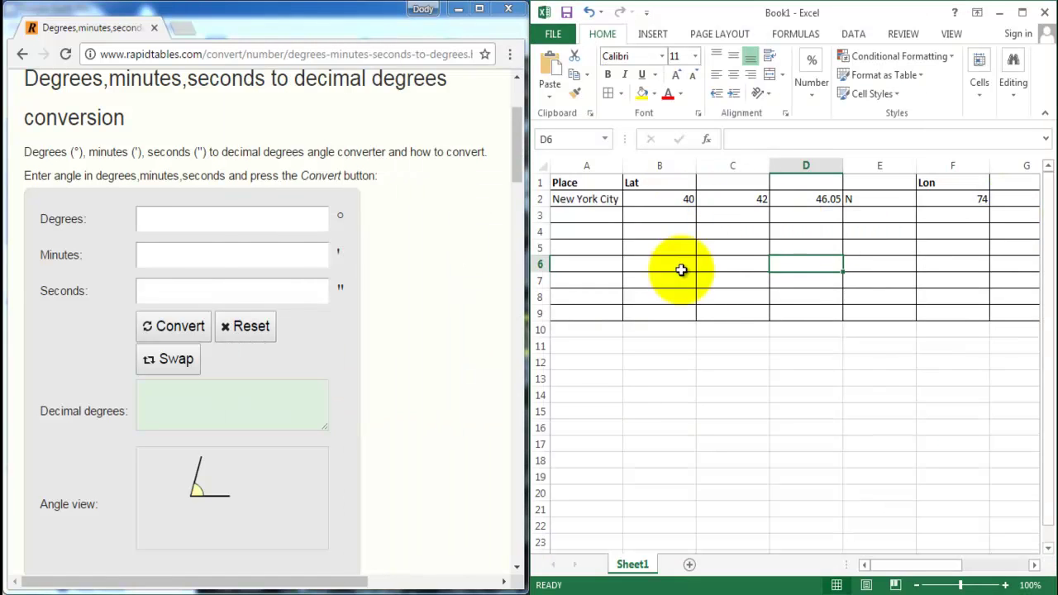
Convert 40° 42' 46.05" to decimal degrees in RapidTables
click(221, 235)
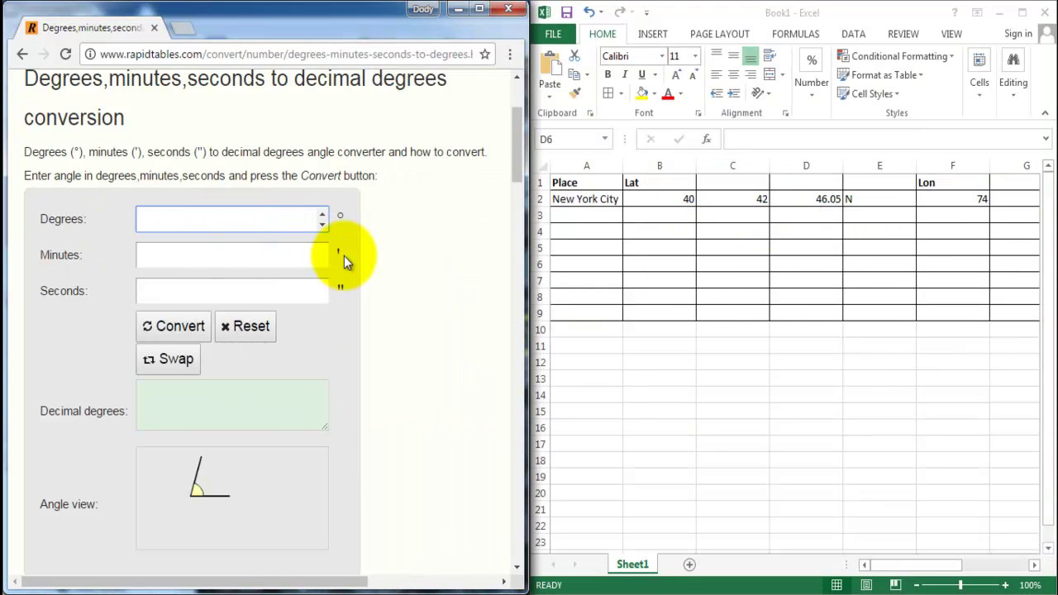
click(292, 260)
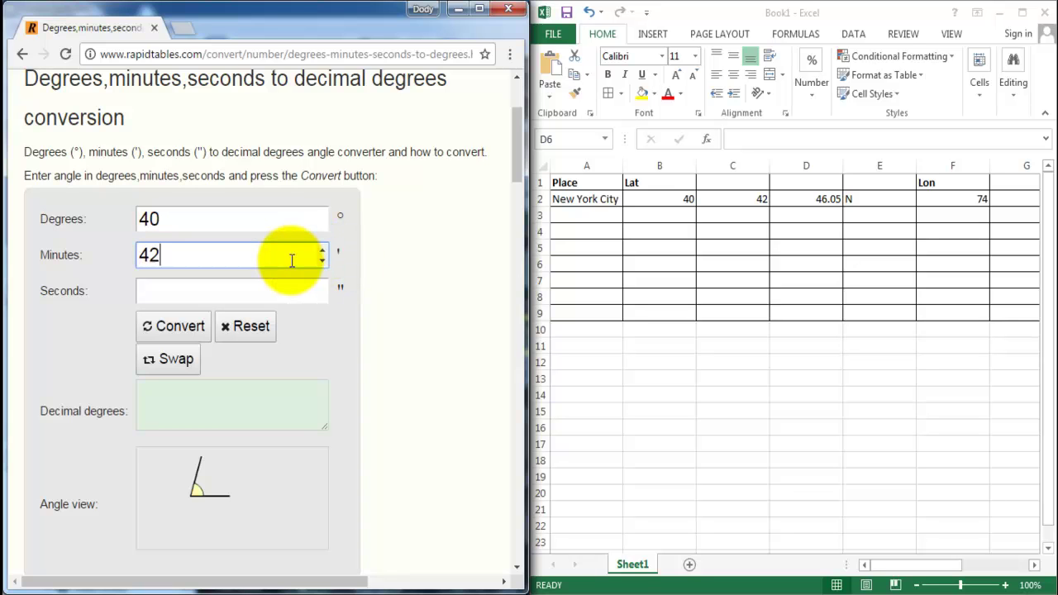
click(253, 298)
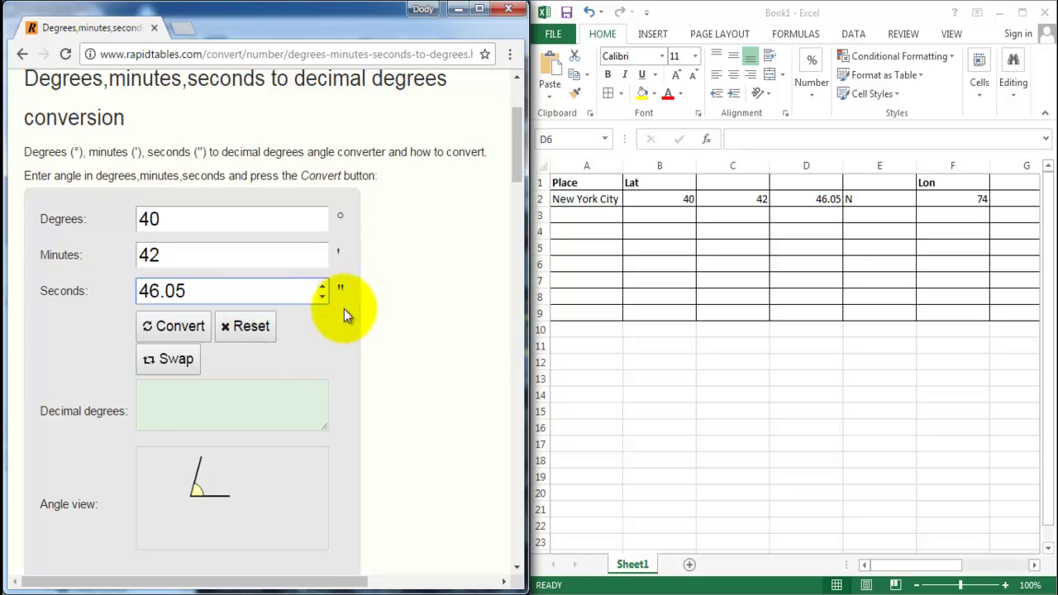
click(179, 329)
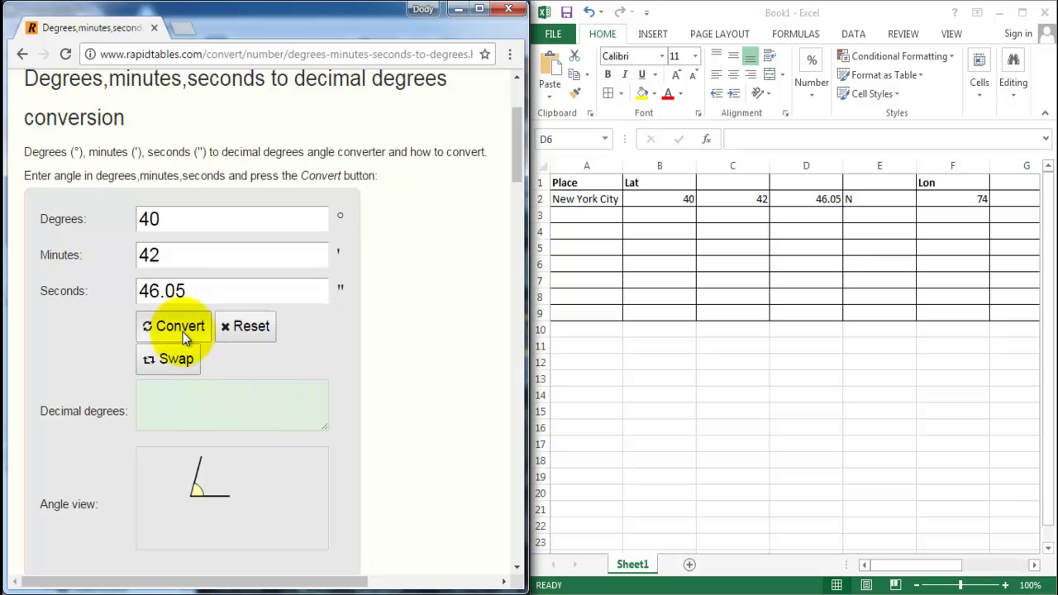
Copy the result 40.71279 into Excel cell B3
click(320, 414)
drag(208, 422, 155, 423)
click(639, 220)
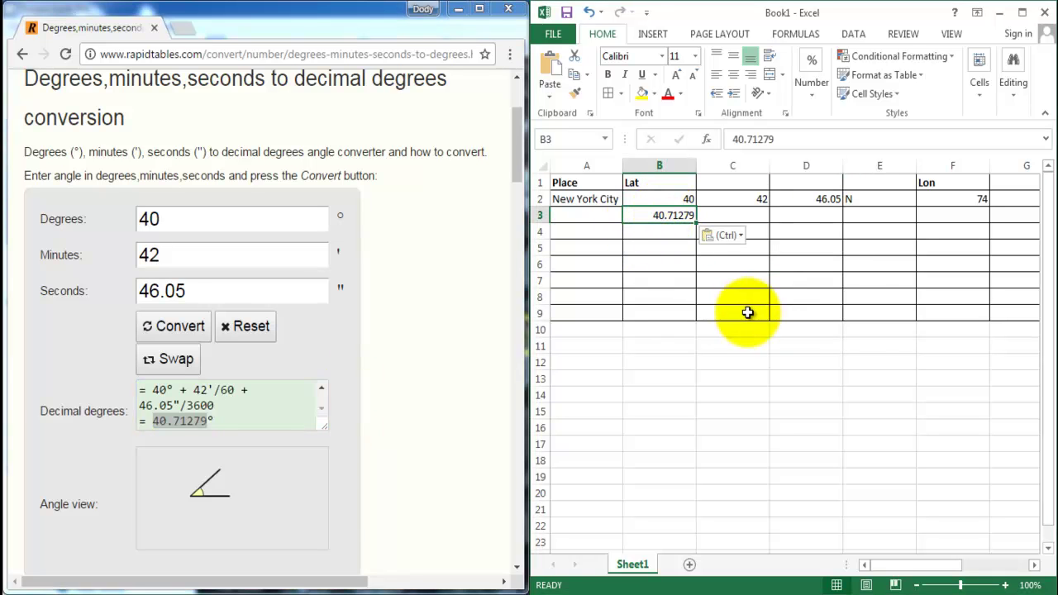
drag(951, 566, 976, 566)
double_click(169, 217)
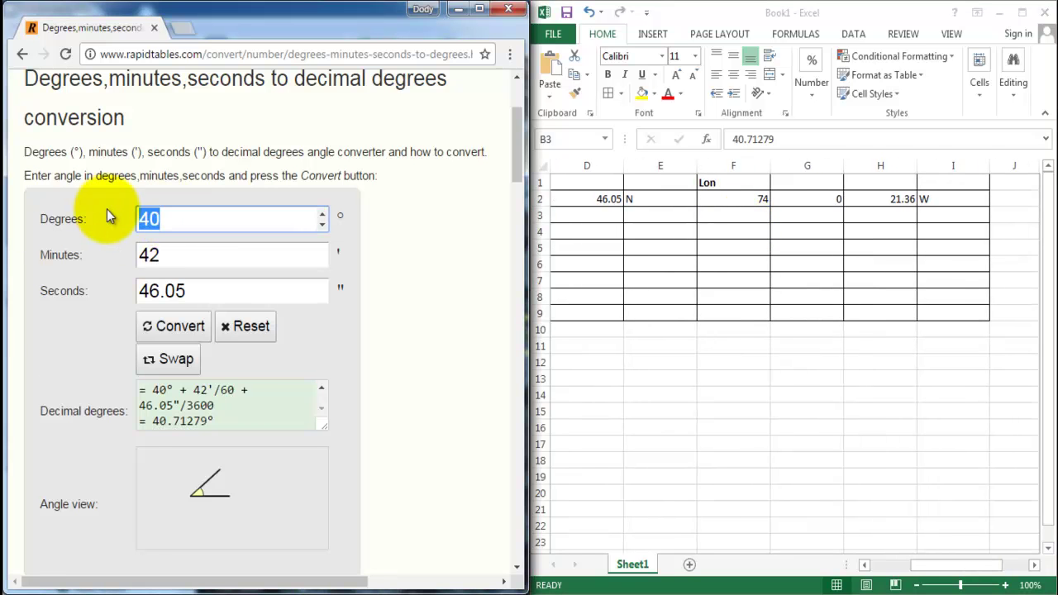
Convert 74° 0' 21.36" to decimal degrees in RapidTables
text(74)
scroll(107, 213, down, 15)
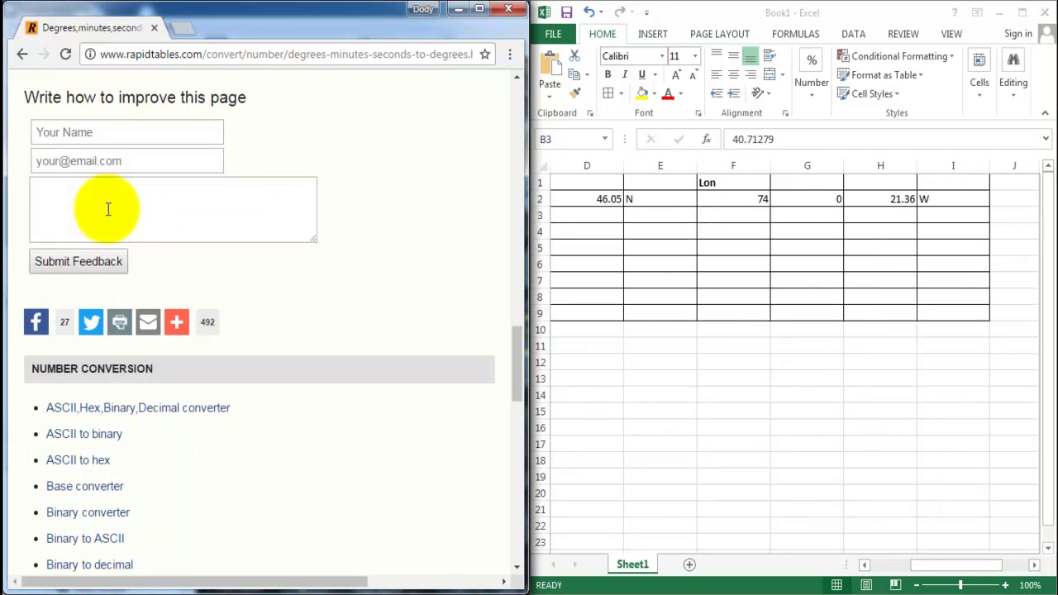
scroll(108, 210, up, 14)
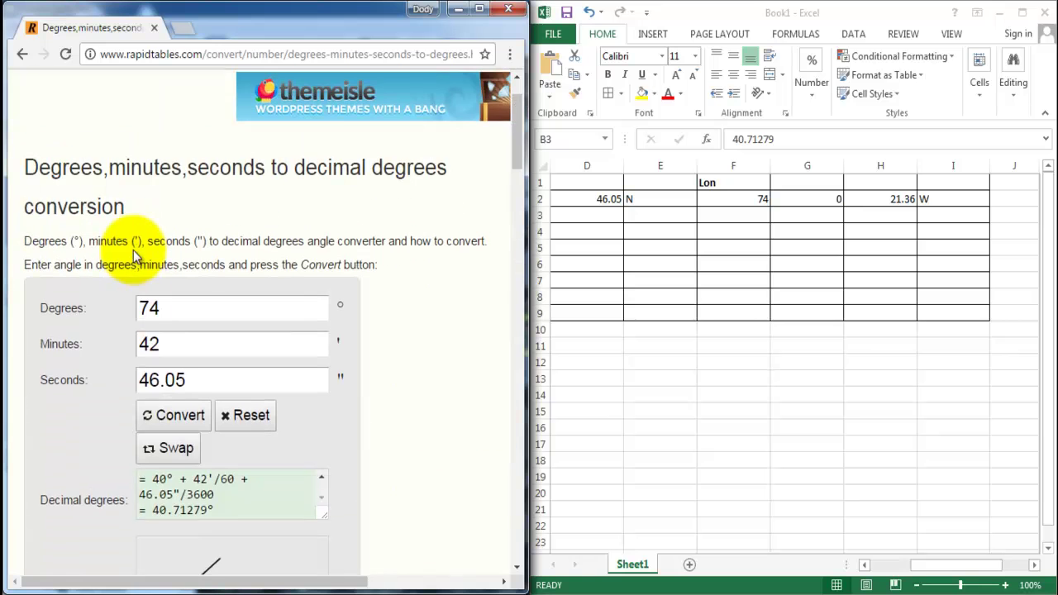
double_click(153, 344)
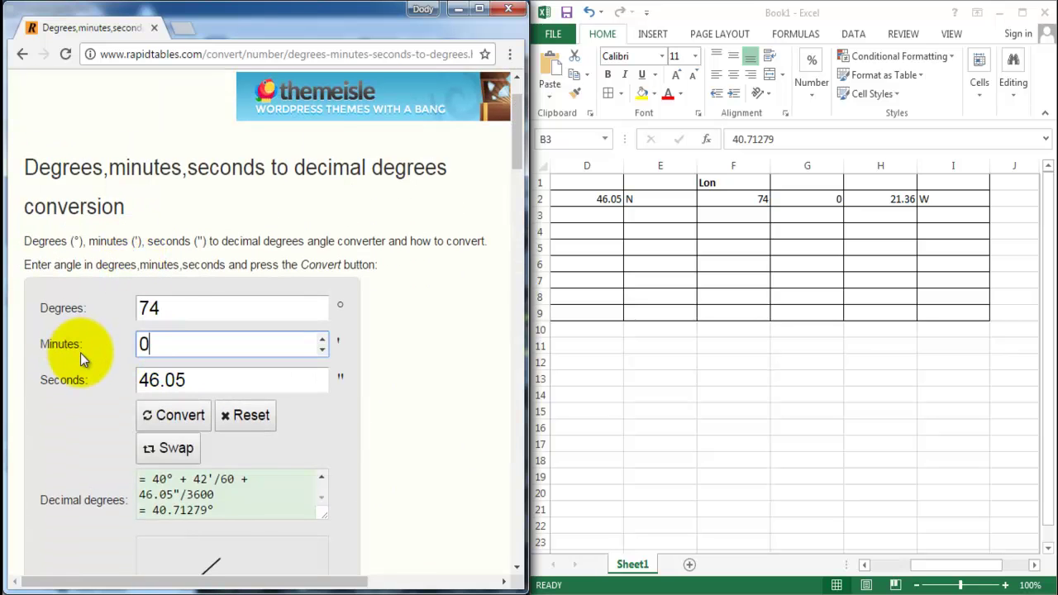
key(Tab)
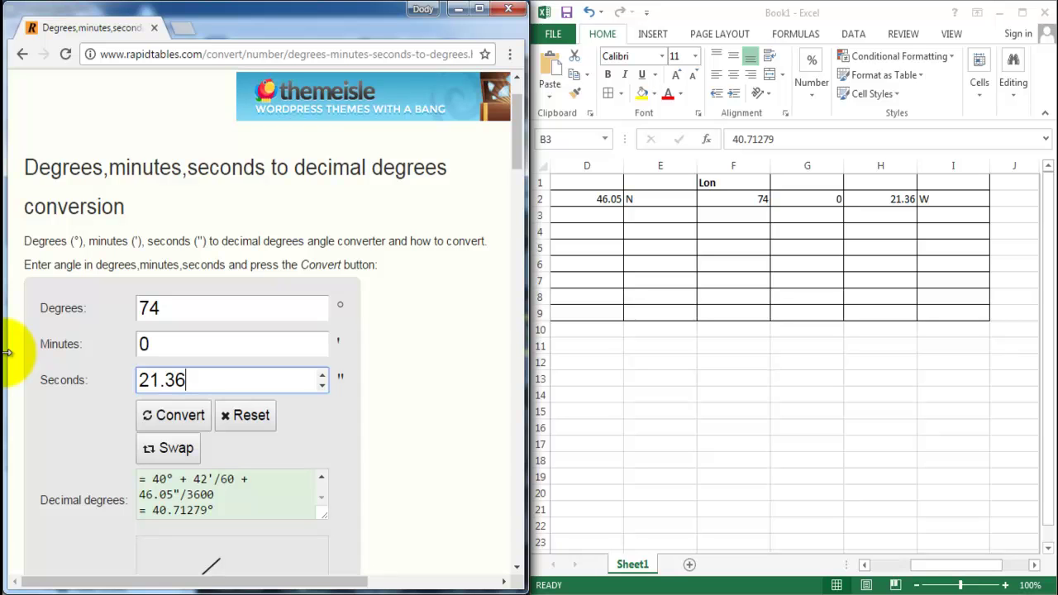
click(175, 417)
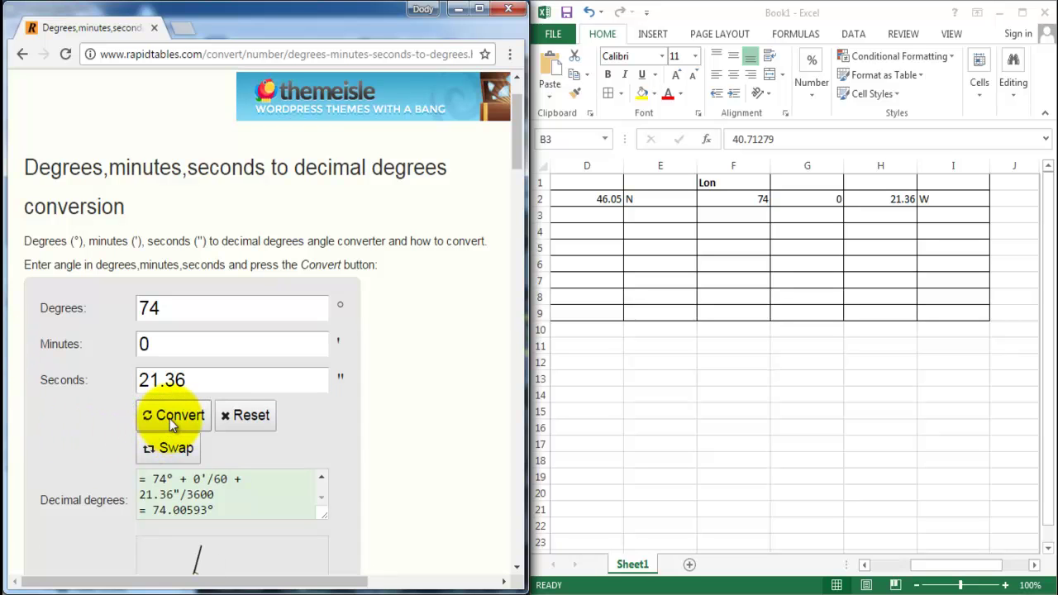
Paste the result 74.00593 into Excel cell F3 and maximize Excel
drag(207, 512, 171, 513)
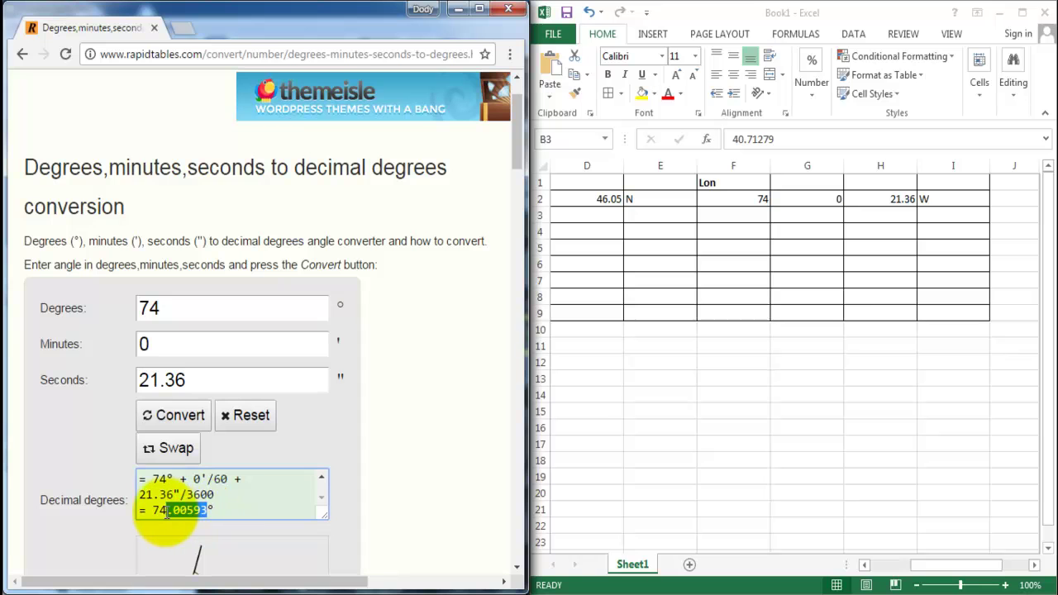
click(738, 215)
text(74.00593)
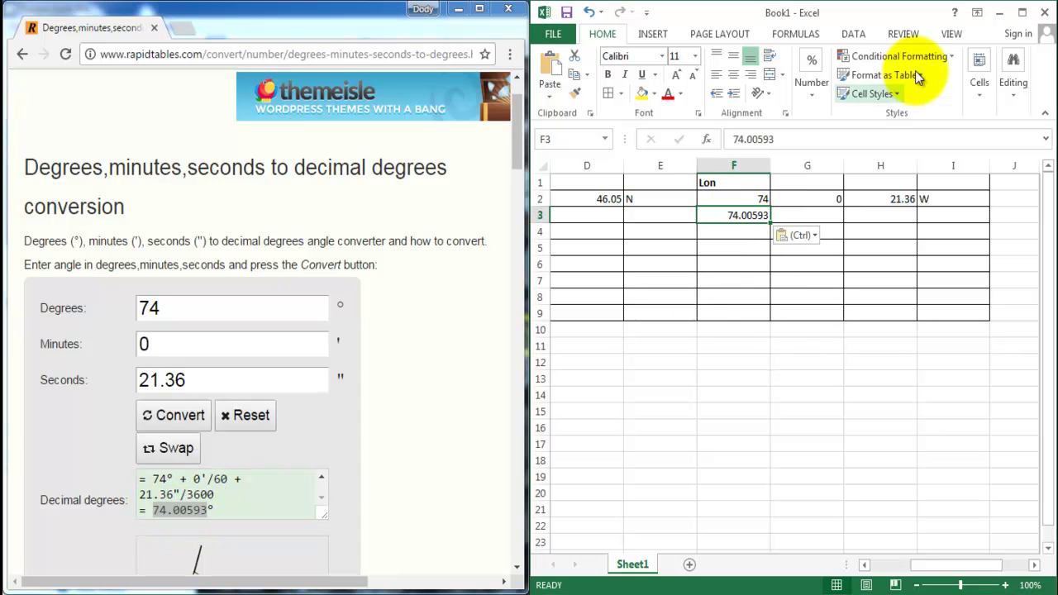
click(1022, 13)
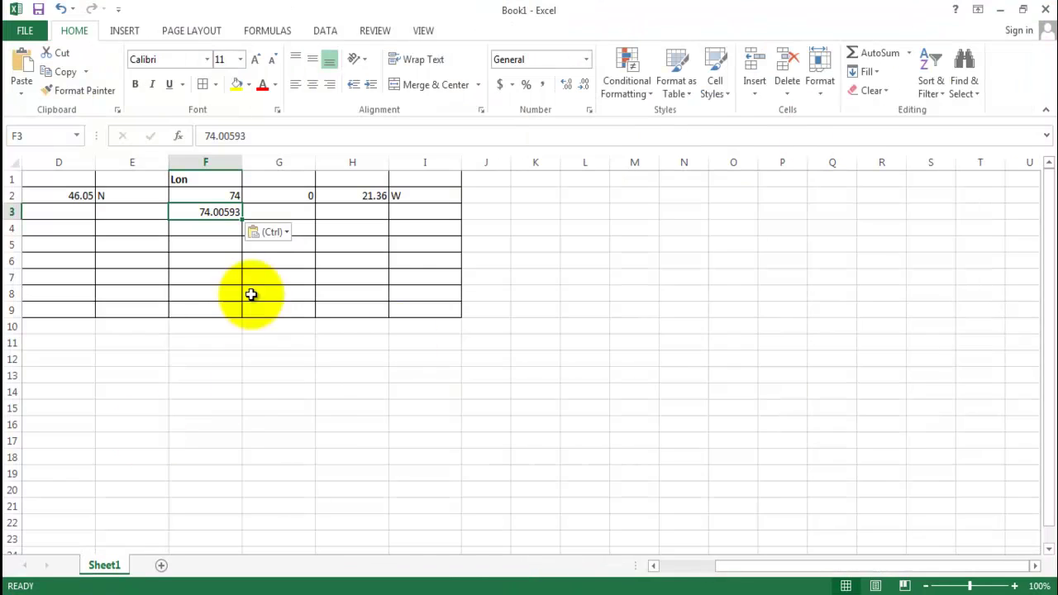
Review the decimal results in B3 and F3 against hemisphere letters N and W
click(679, 566)
click(141, 213)
click(424, 216)
click(132, 213)
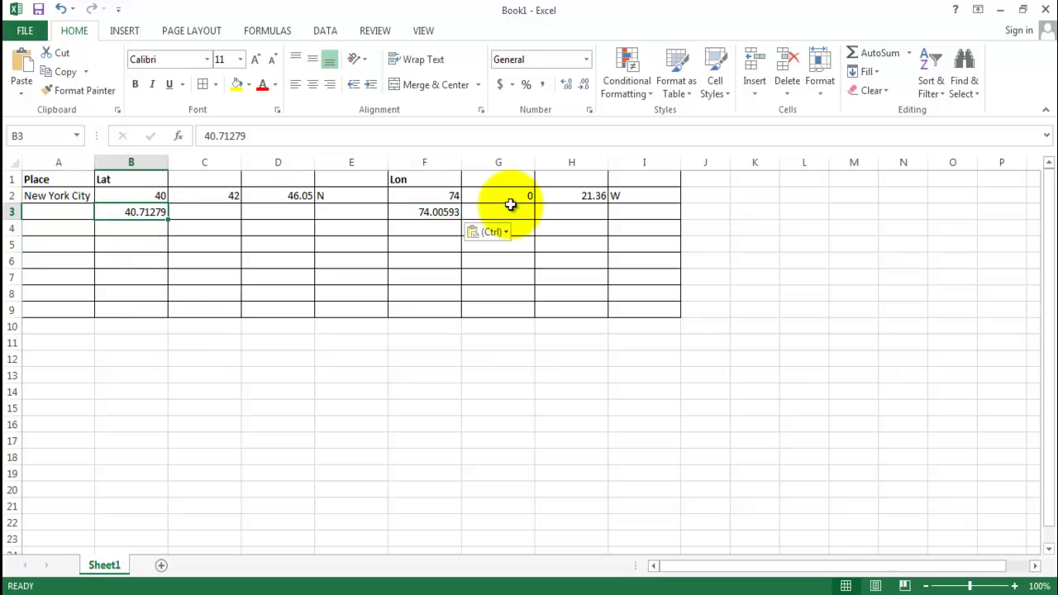
click(413, 214)
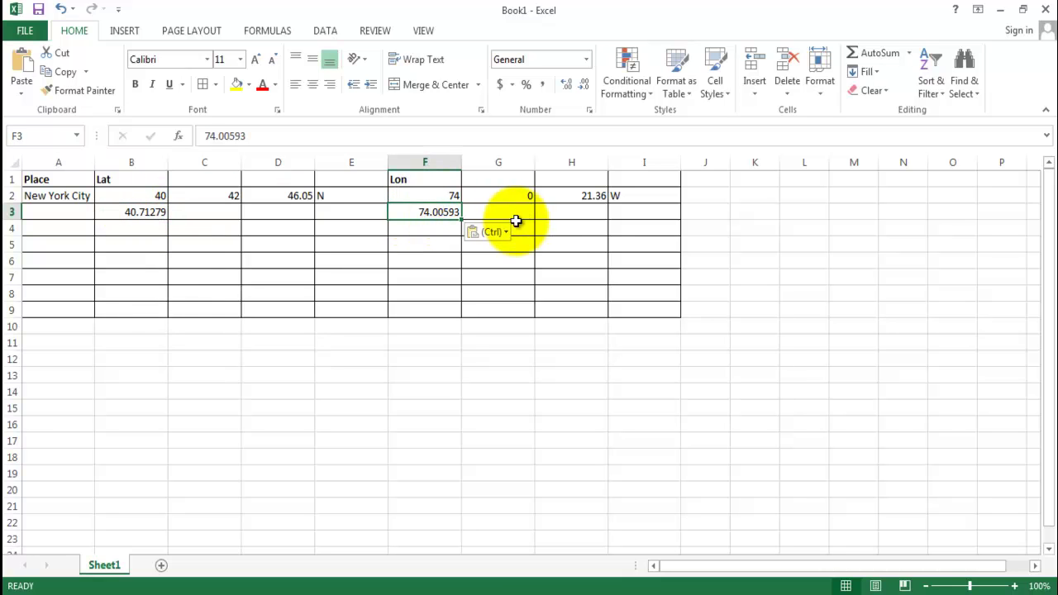
click(336, 199)
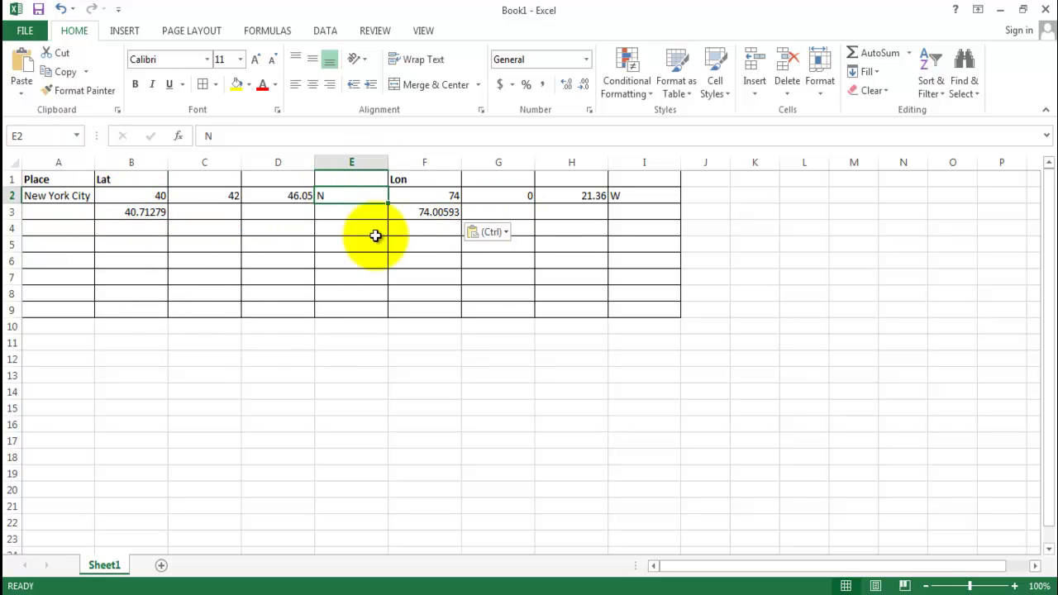
click(636, 195)
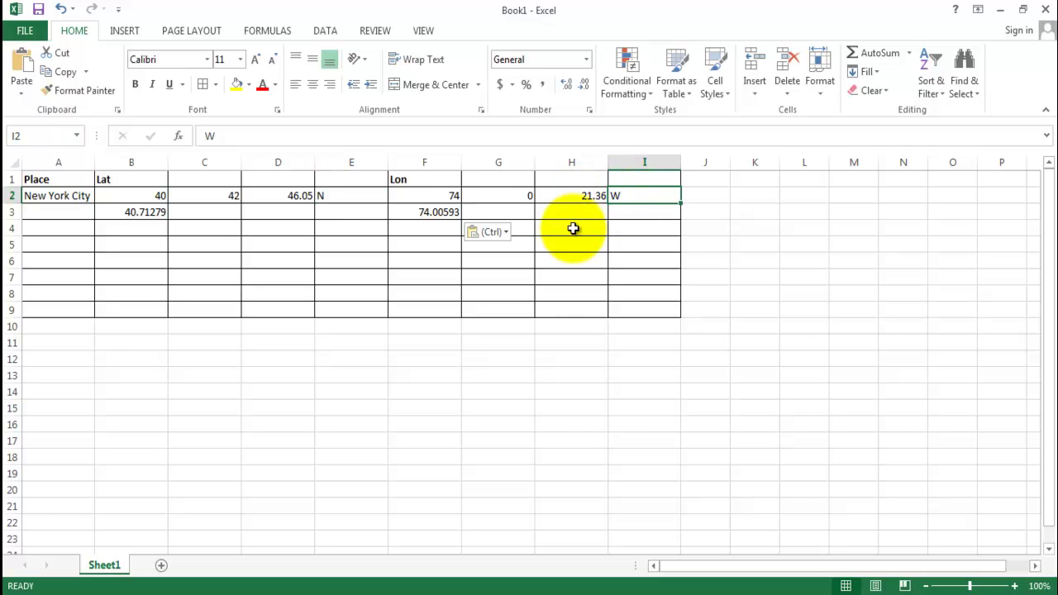
Make F3 the negative west longitude -74.00593
click(423, 215)
click(206, 136)
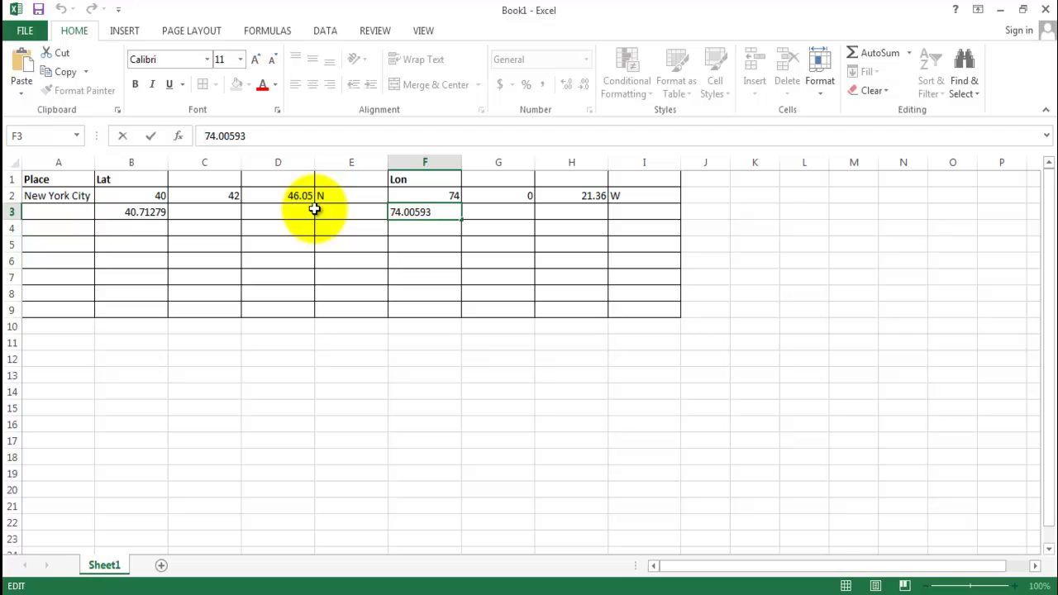
key(Return)
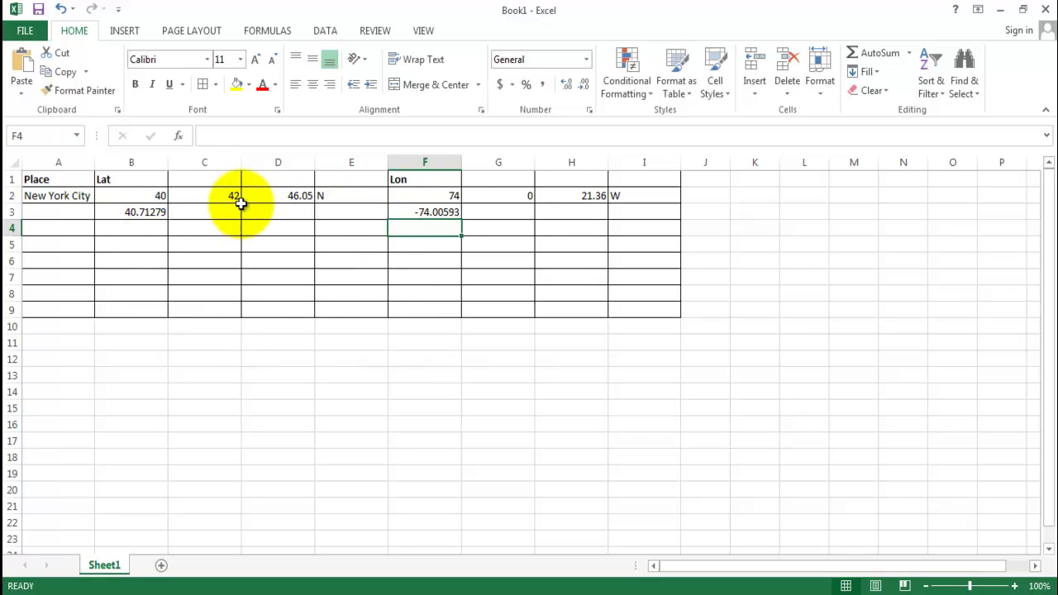
Copy the decimal coordinates in B3:F3
click(137, 214)
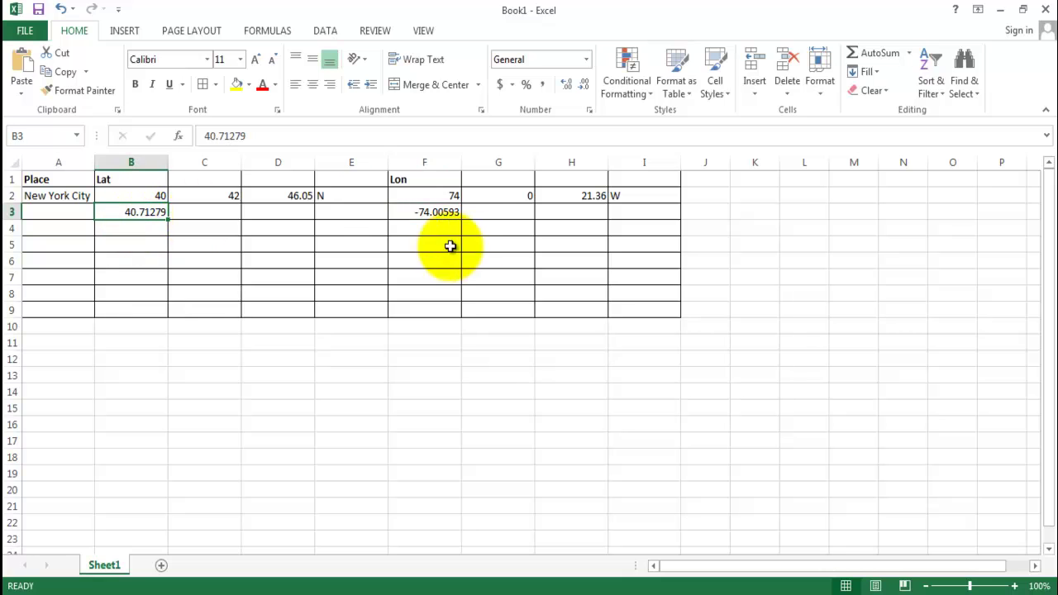
click(425, 212)
click(120, 213)
click(406, 211)
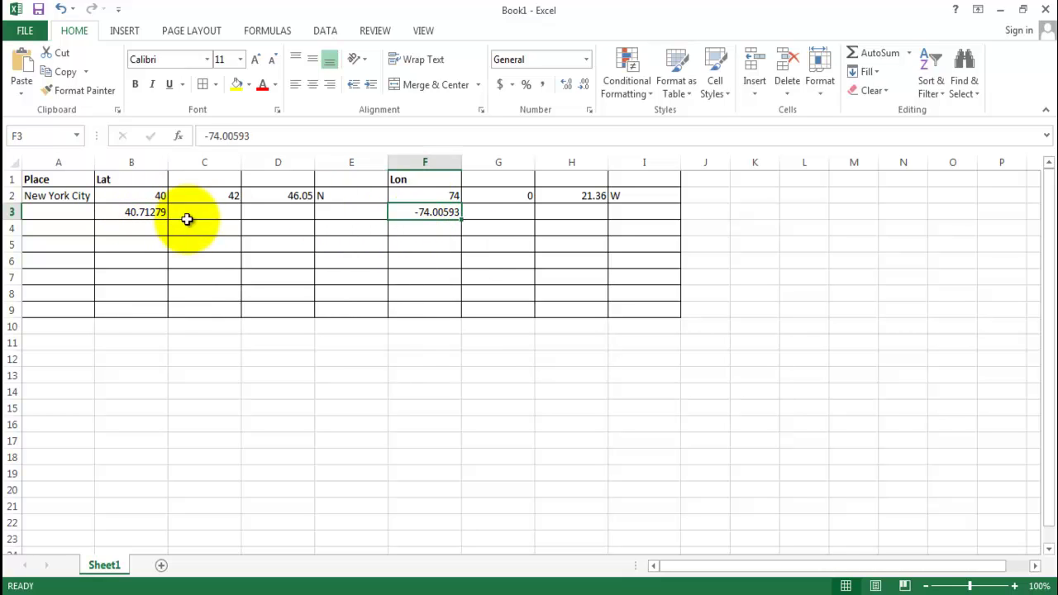
click(135, 212)
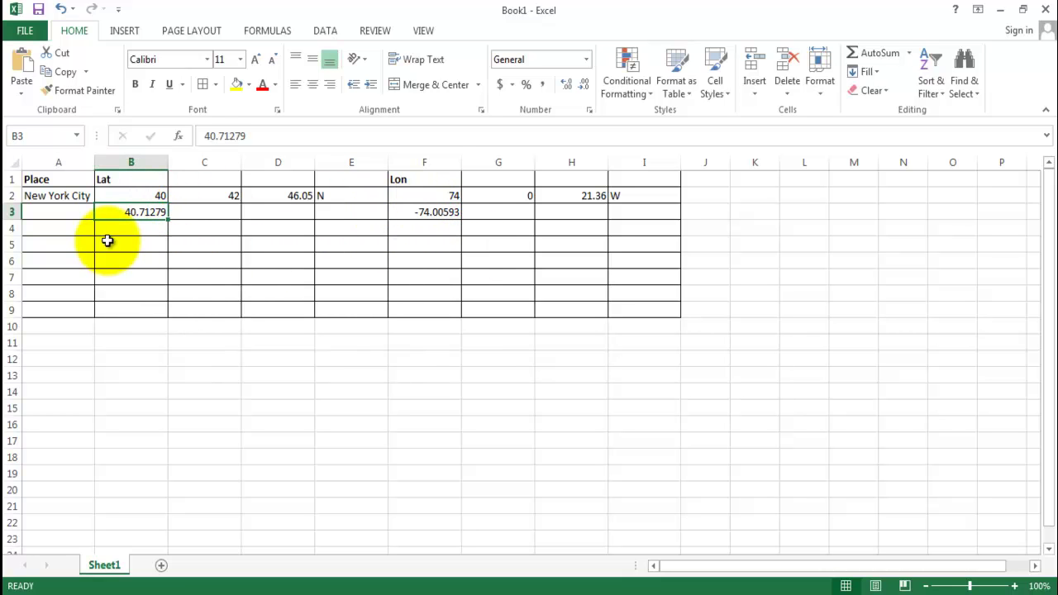
shift+click(406, 212)
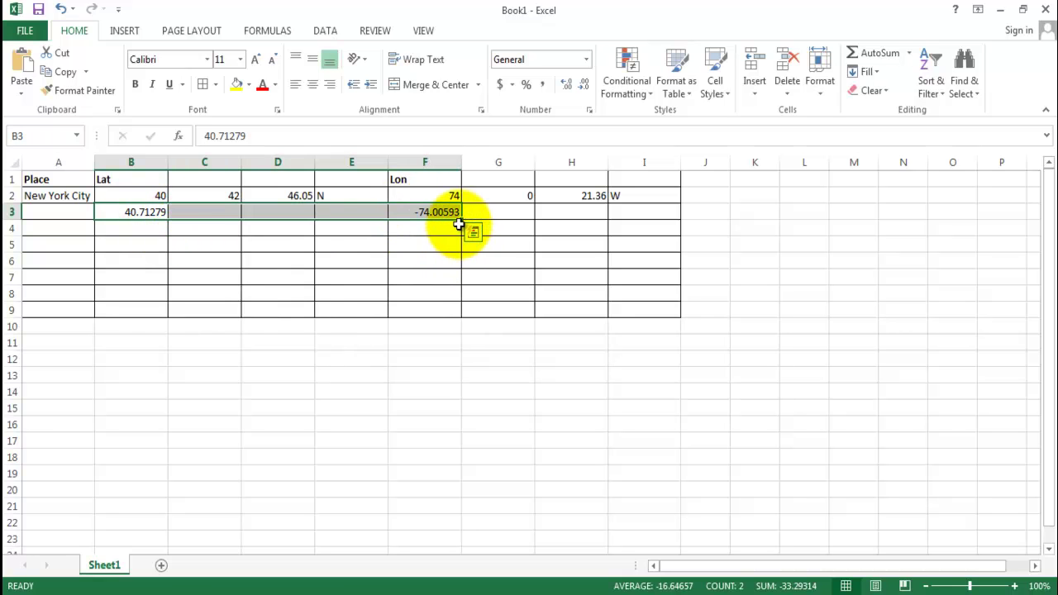
key(ctrl+c)
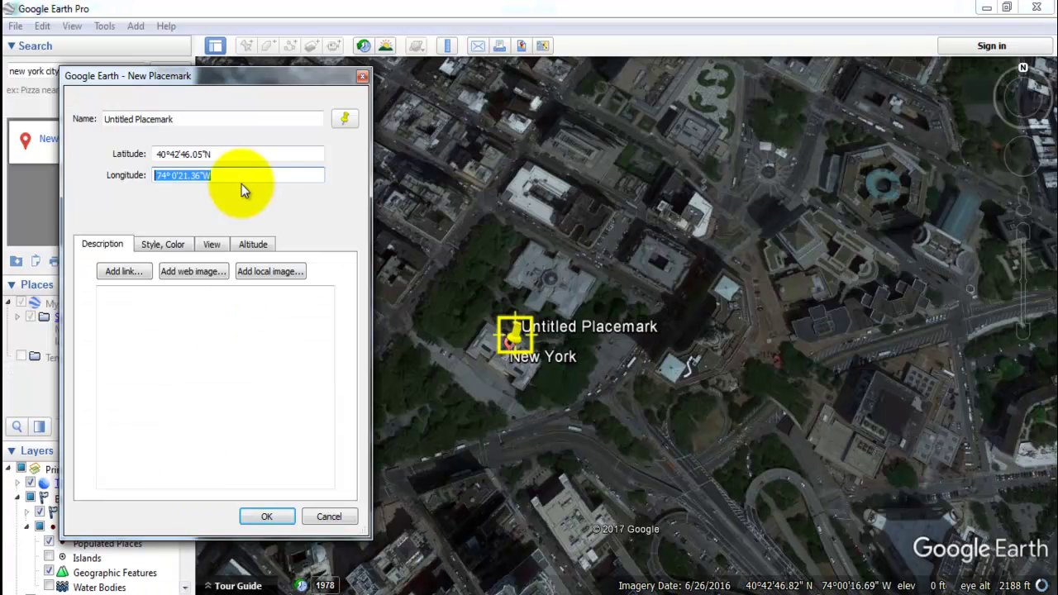
Discard the placemark draft and search Google Earth for 40.71279, -74.00593
click(327, 516)
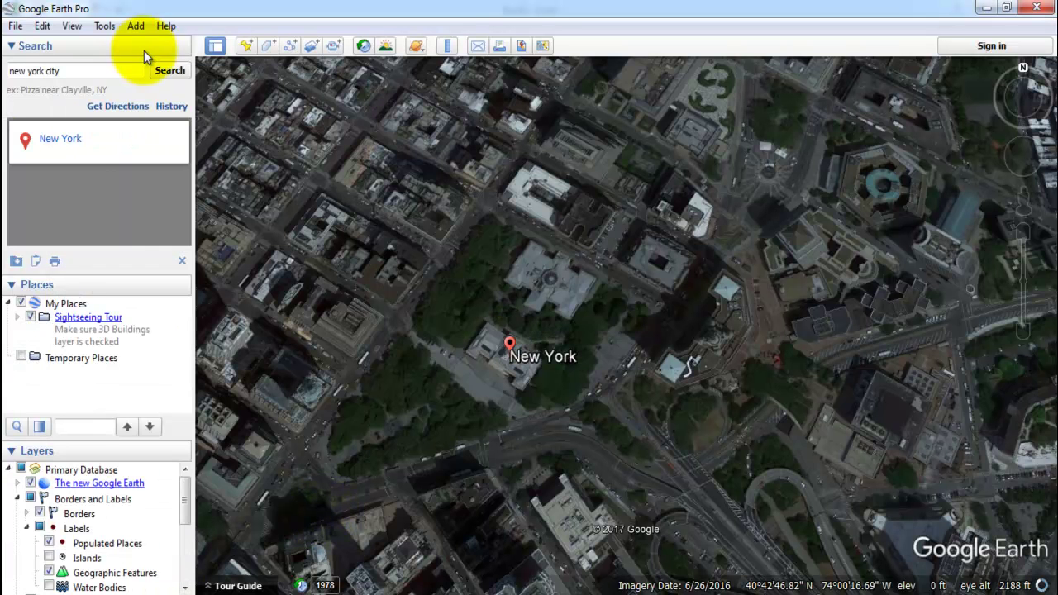
triple_click(78, 71)
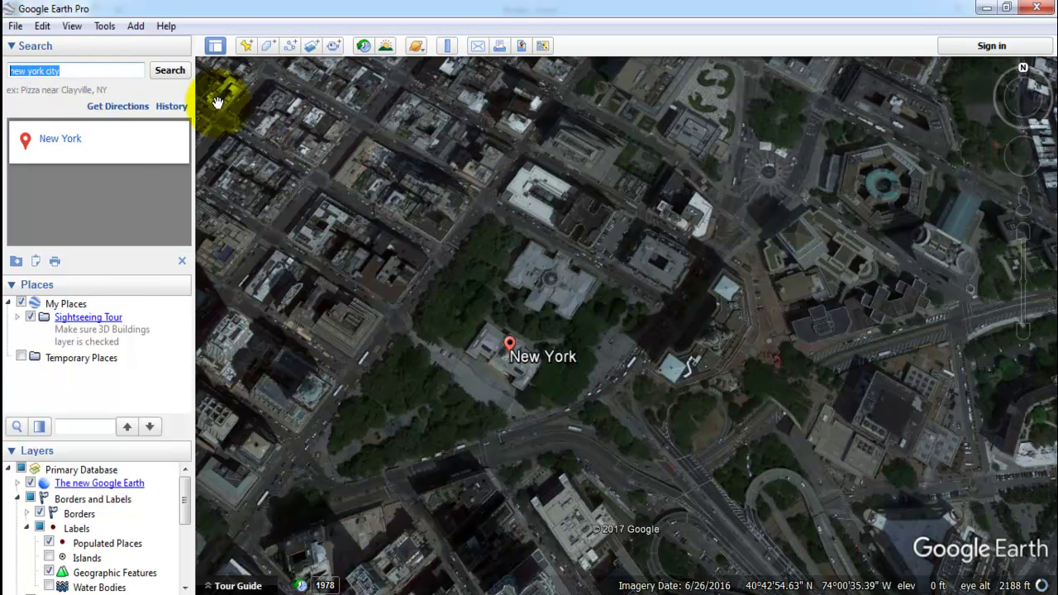
key(ctrl+v)
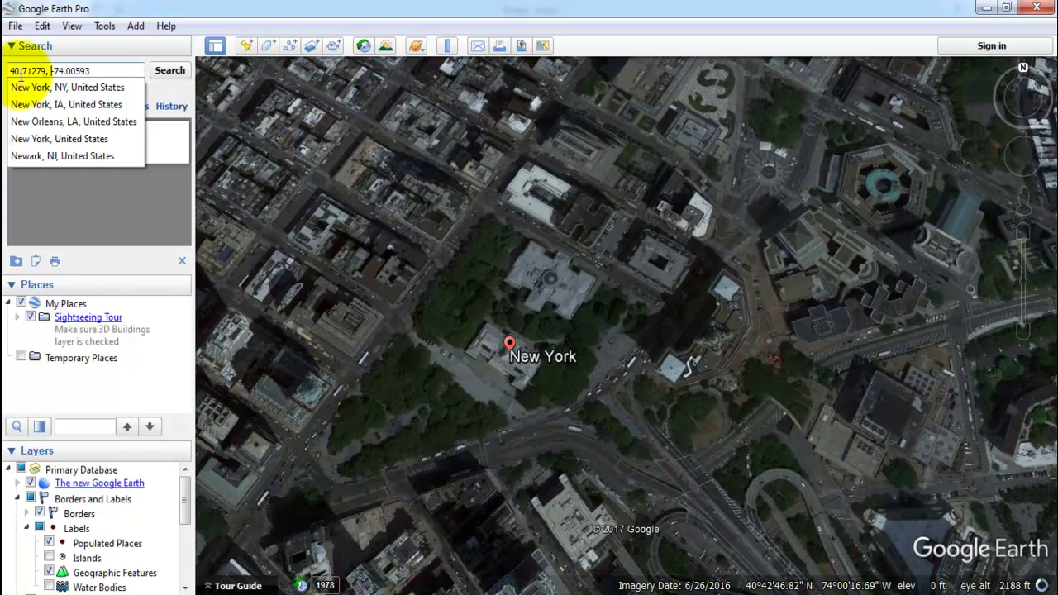
click(108, 71)
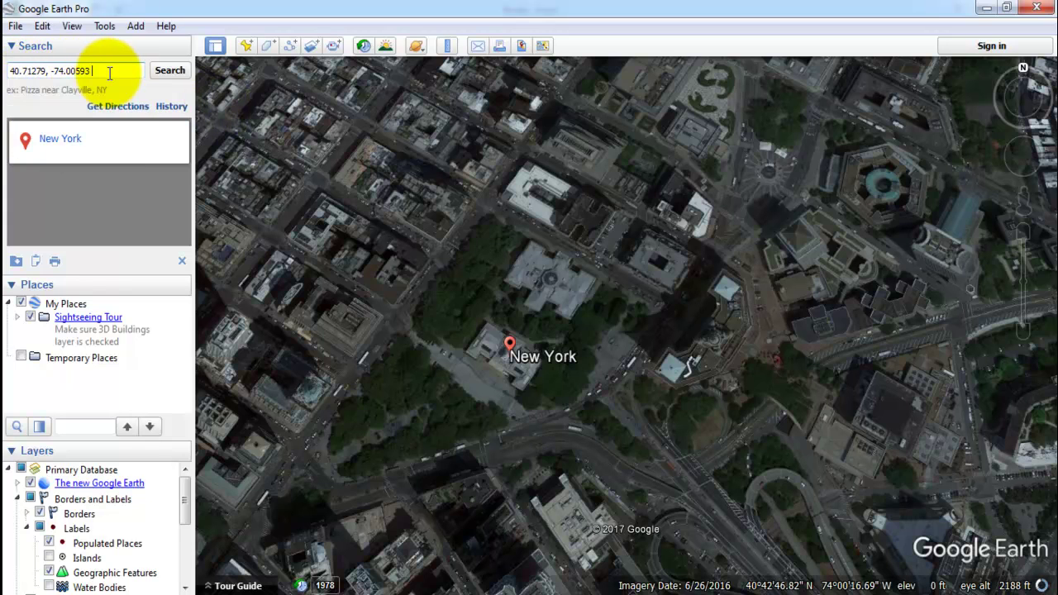
click(169, 72)
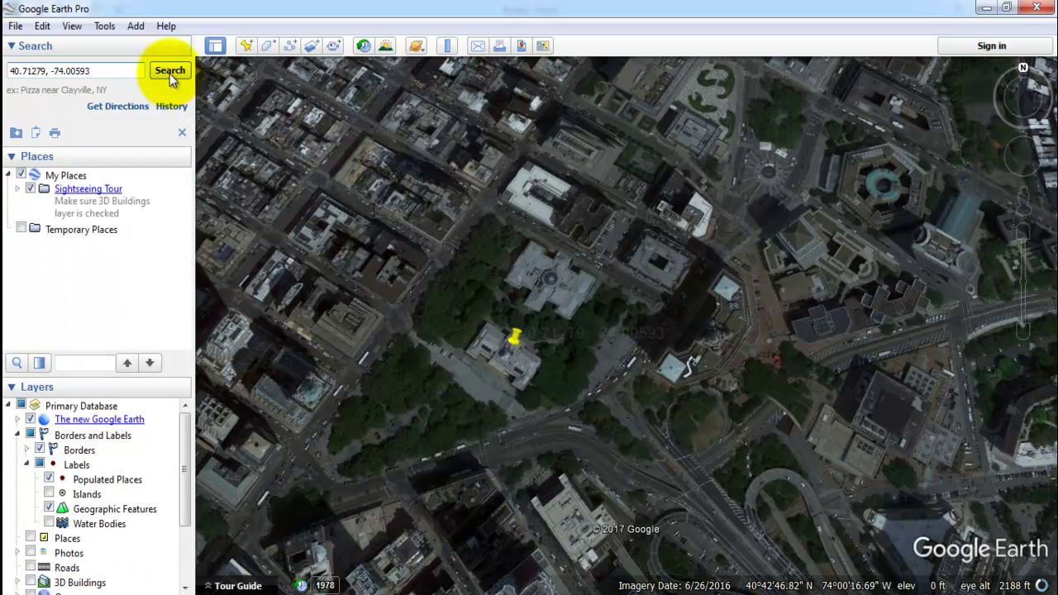